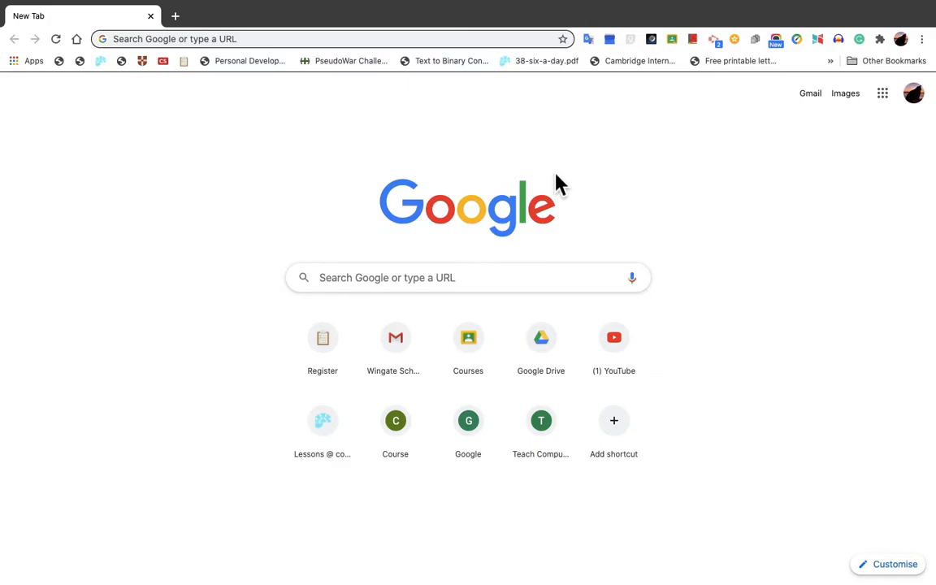
# Step: Check which Google account is signed in, then close the account details
pyautogui.moveTo(700, 41)
pyautogui.click(926, 103)
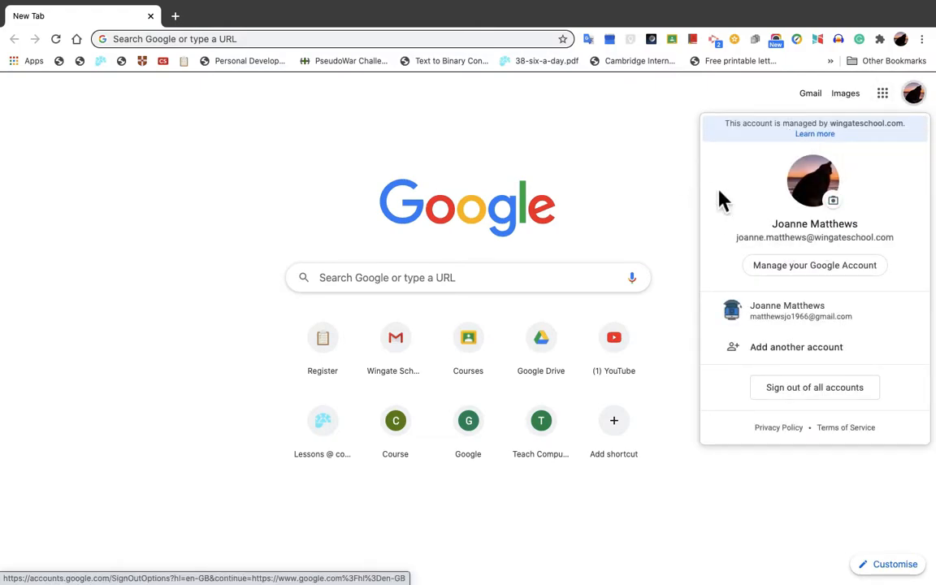
pyautogui.click(669, 195)
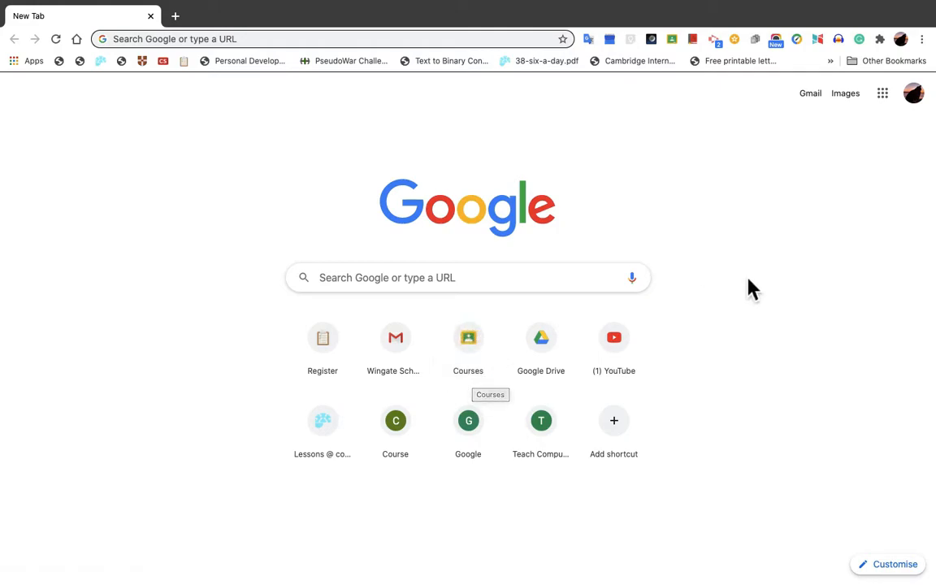
# Step: Switch to Google Classroom and look through the existing classes
pyautogui.click(895, 103)
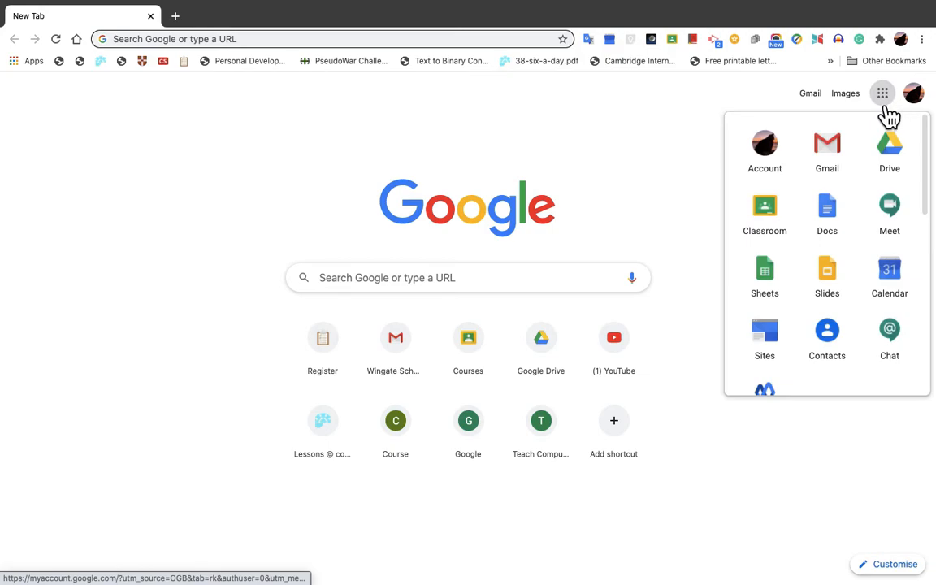
pyautogui.click(782, 225)
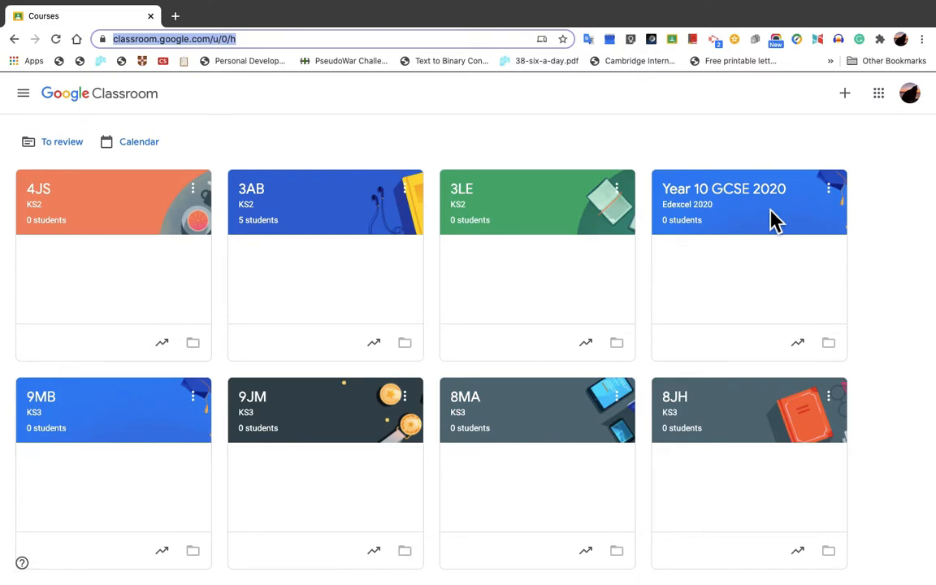
pyautogui.scroll(-1, 532, 288)
pyautogui.scroll(-3, 532, 288)
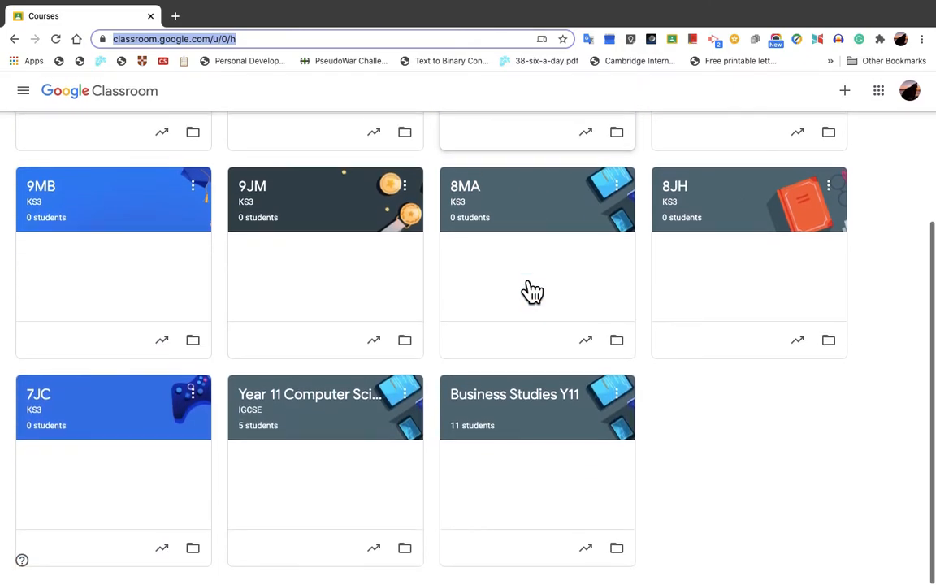
pyautogui.scroll(5, 532, 290)
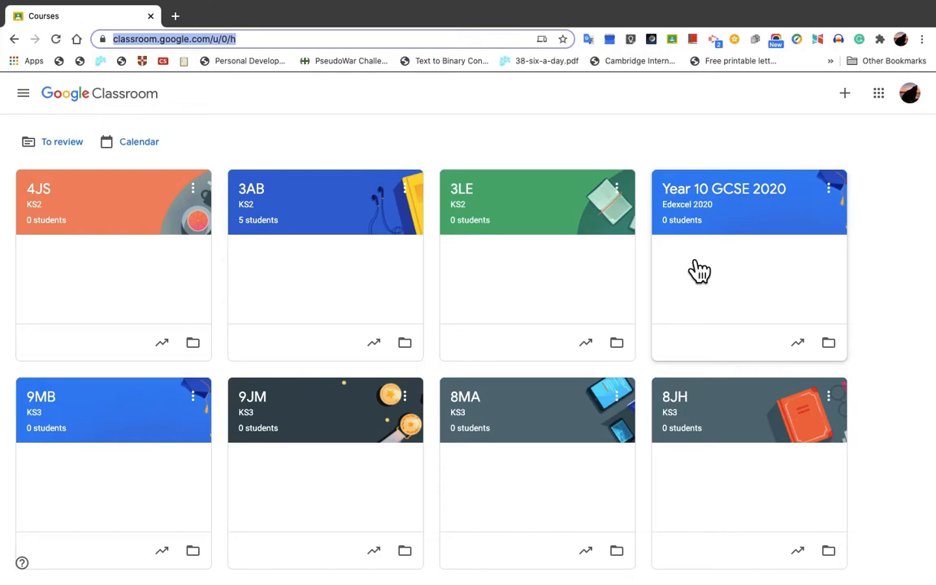
# Step: Create a class named "Classroom Test" with the section KS1, leaving the subject and room empty
pyautogui.click(858, 99)
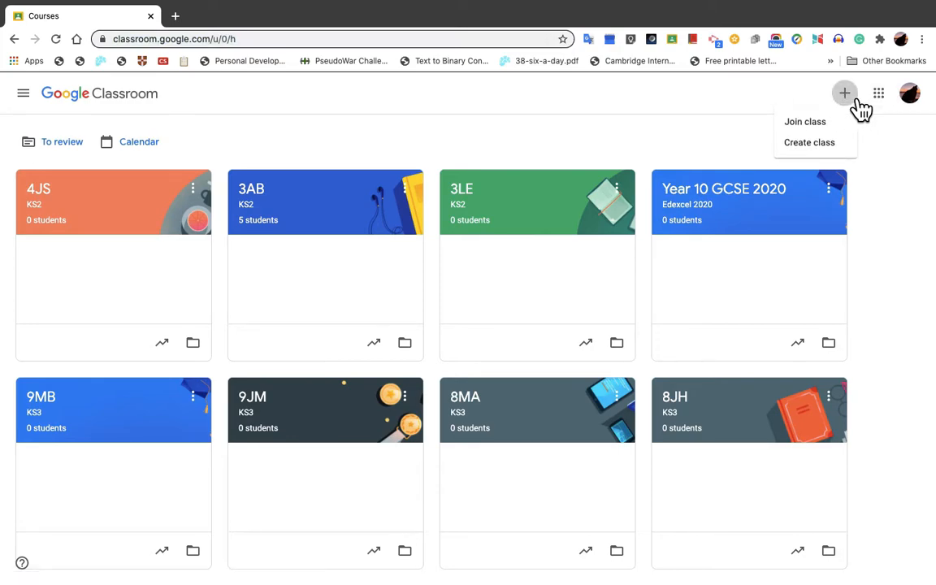
pyautogui.click(829, 149)
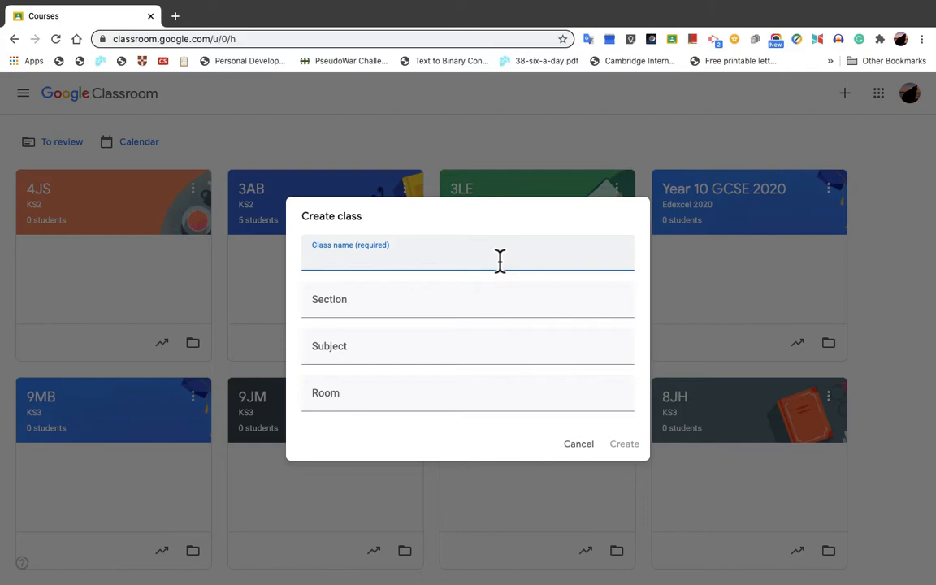
pyautogui.write('Classroom Test')
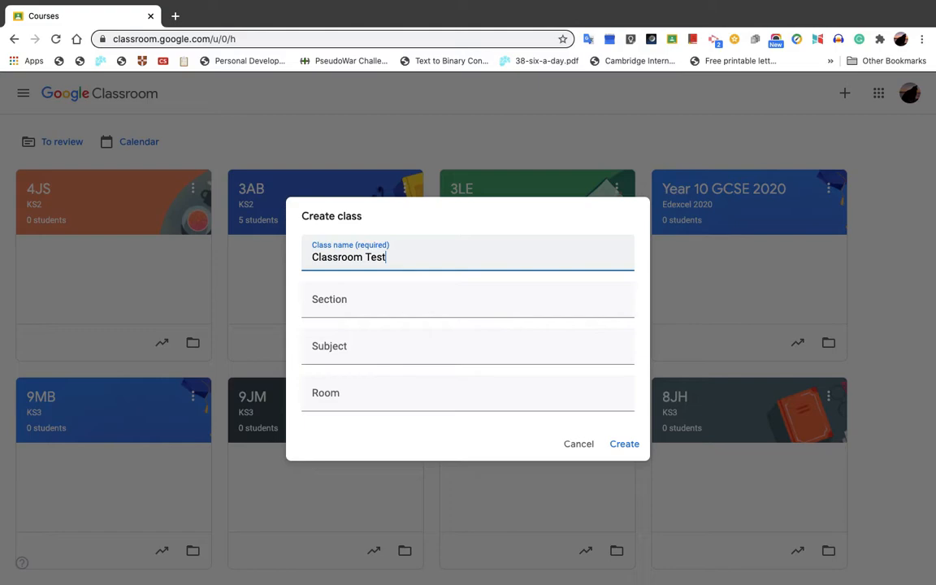
pyautogui.click(391, 314)
pyautogui.write('KS1')
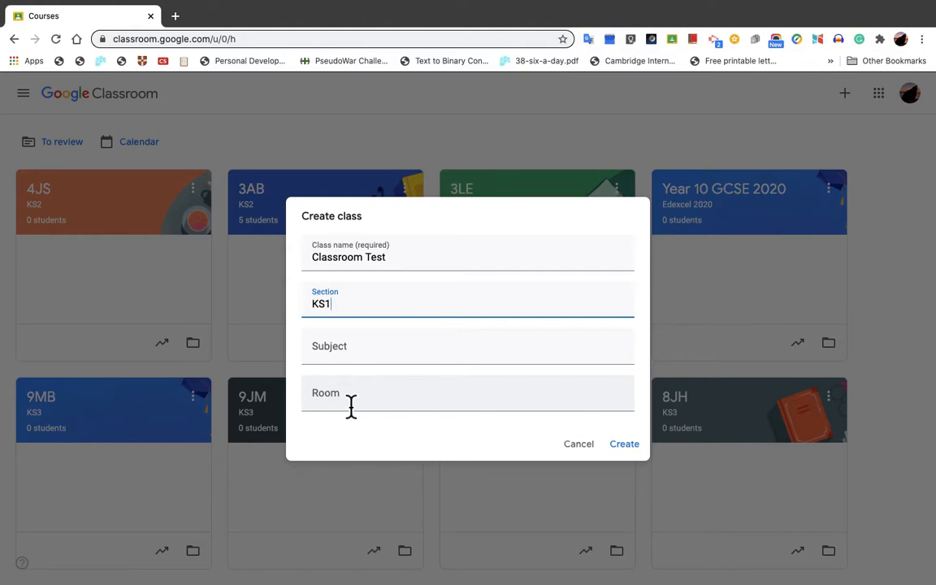
pyautogui.click(634, 449)
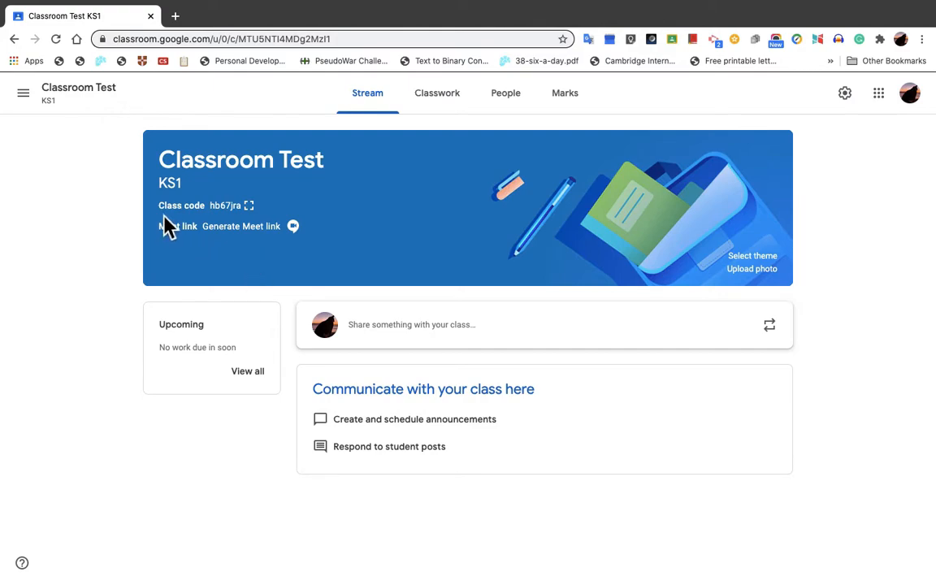
# Step: Display the class code enlarged, then close the enlarged view
pyautogui.click(251, 208)
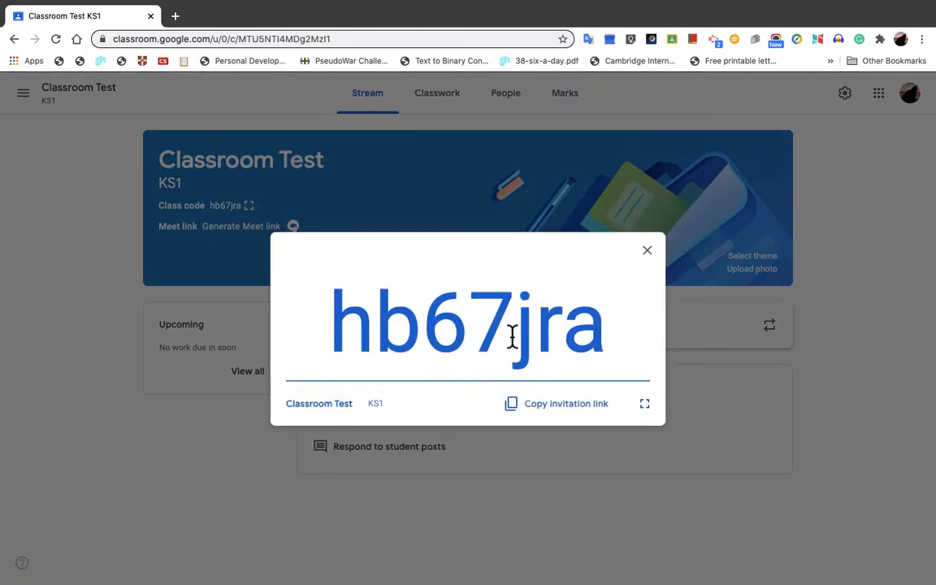
pyautogui.click(650, 253)
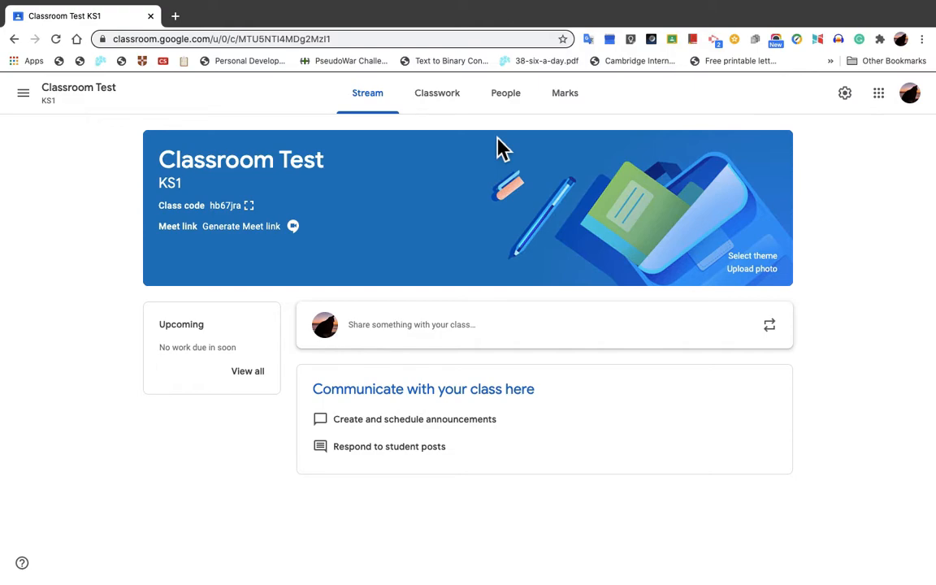
# Step: Generate and save a Meet link visible to students, then check it by opening the meeting page and closing it again
pyautogui.click(284, 240)
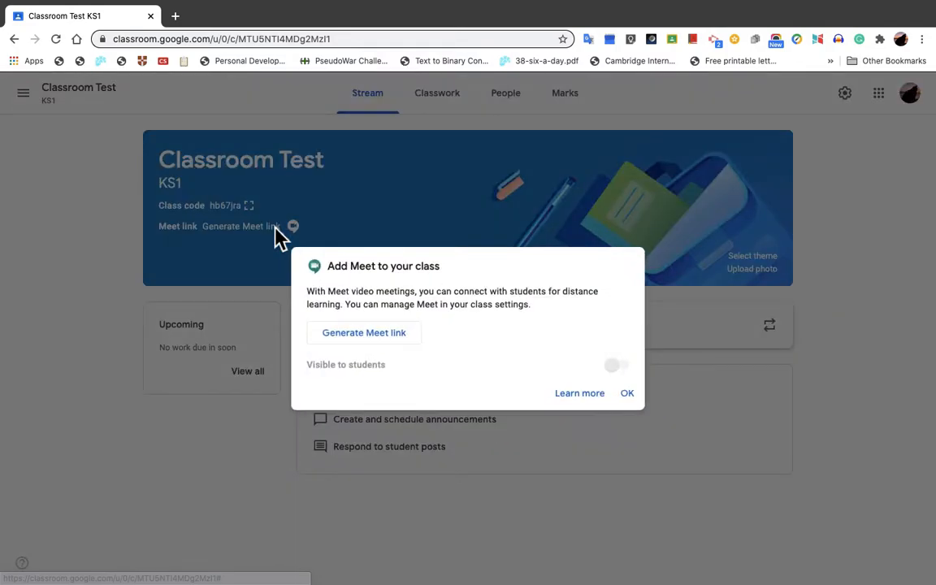
pyautogui.click(398, 336)
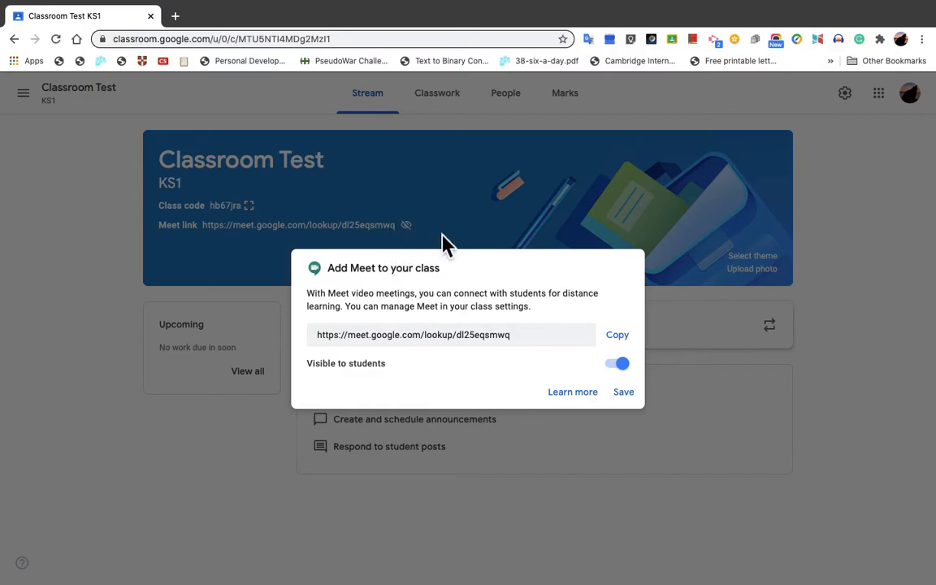
pyautogui.click(630, 401)
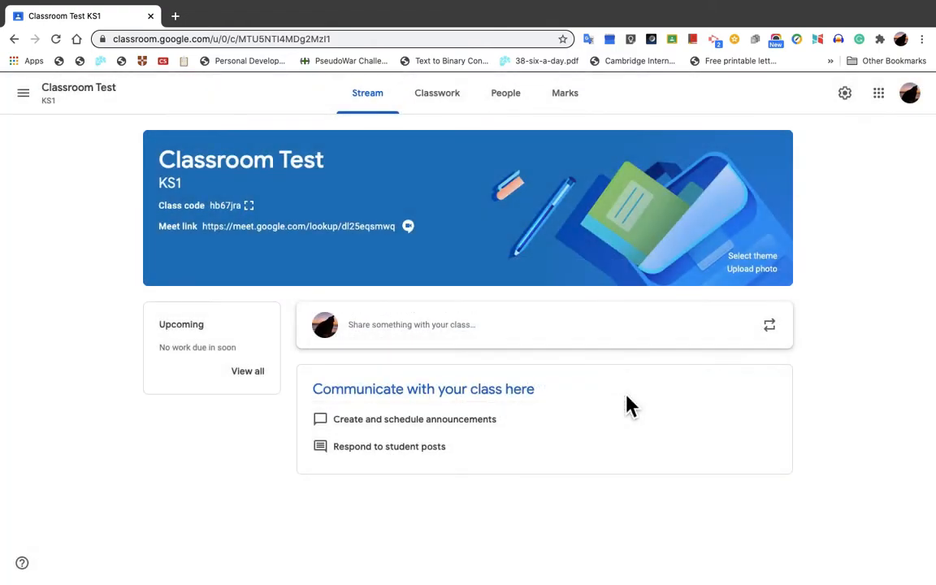
pyautogui.click(358, 230)
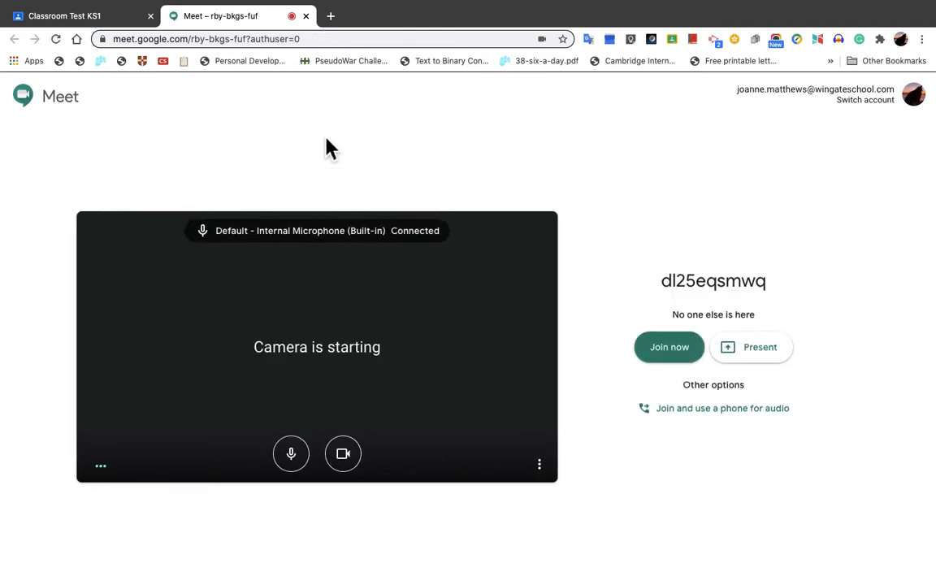
pyautogui.click(309, 21)
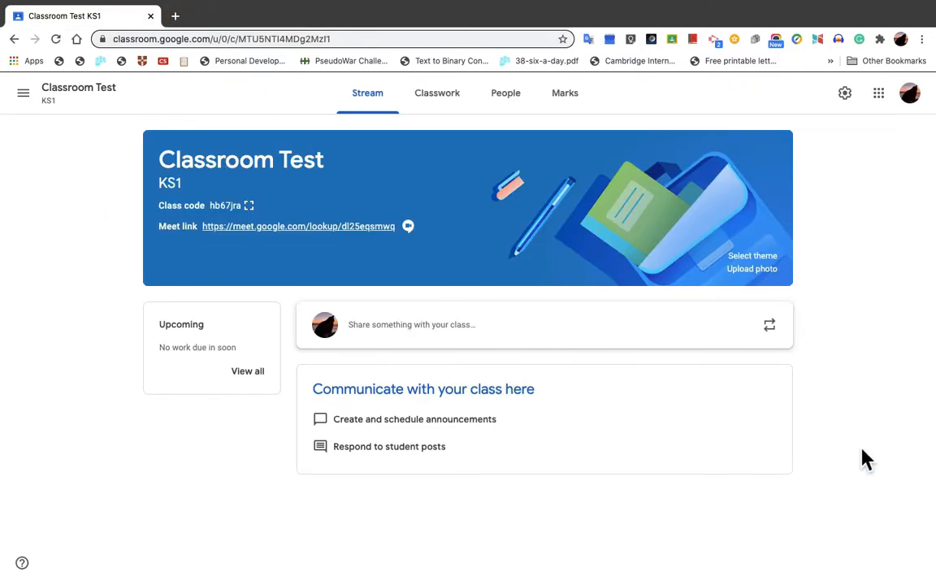
# Step: Browse the class theme gallery through the General, English & History, Maths & Science, Arts and Sport categories
pyautogui.click(770, 258)
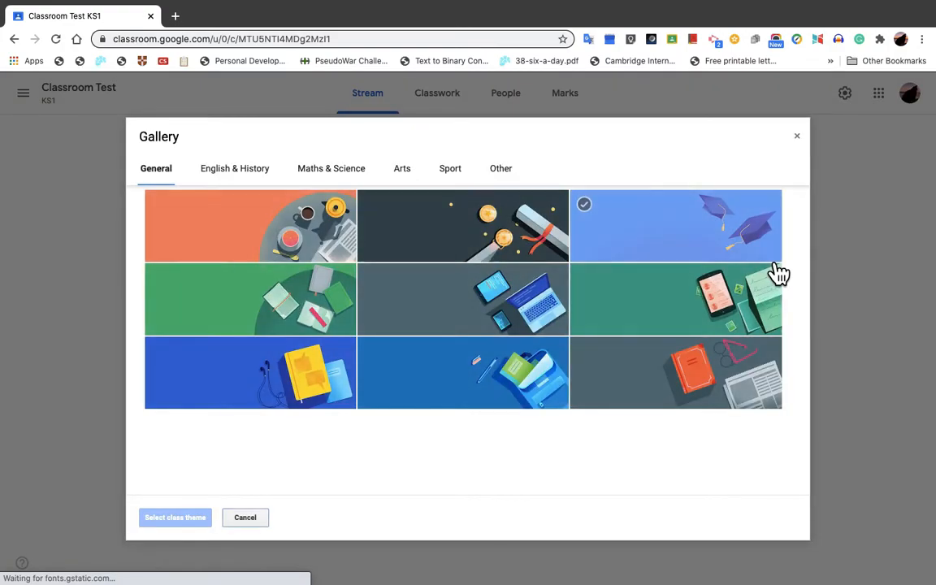
pyautogui.click(516, 372)
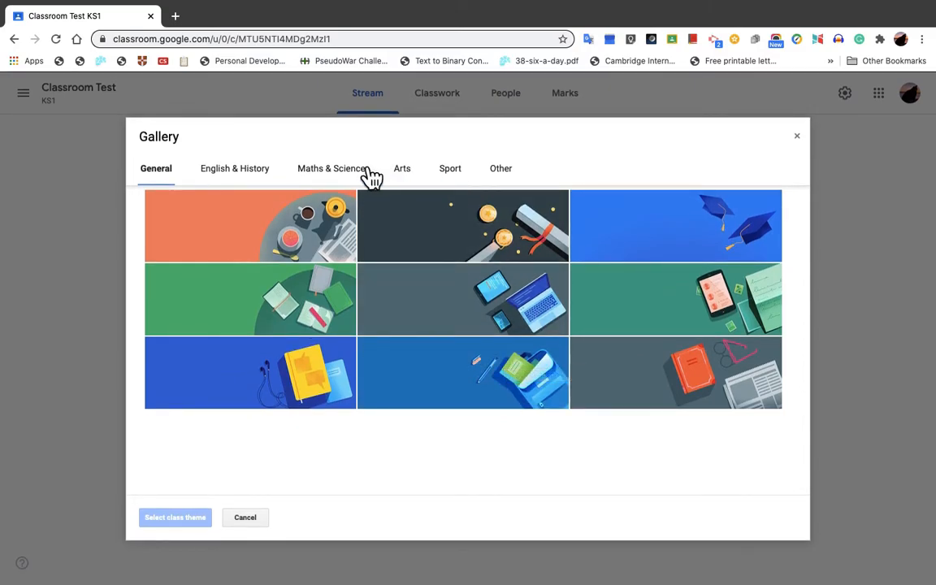
pyautogui.click(263, 182)
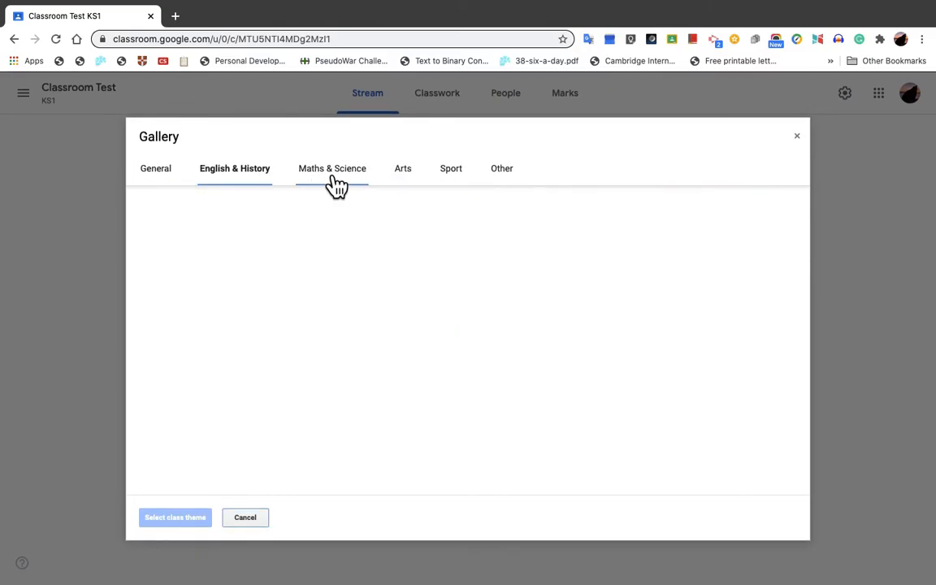
pyautogui.click(349, 173)
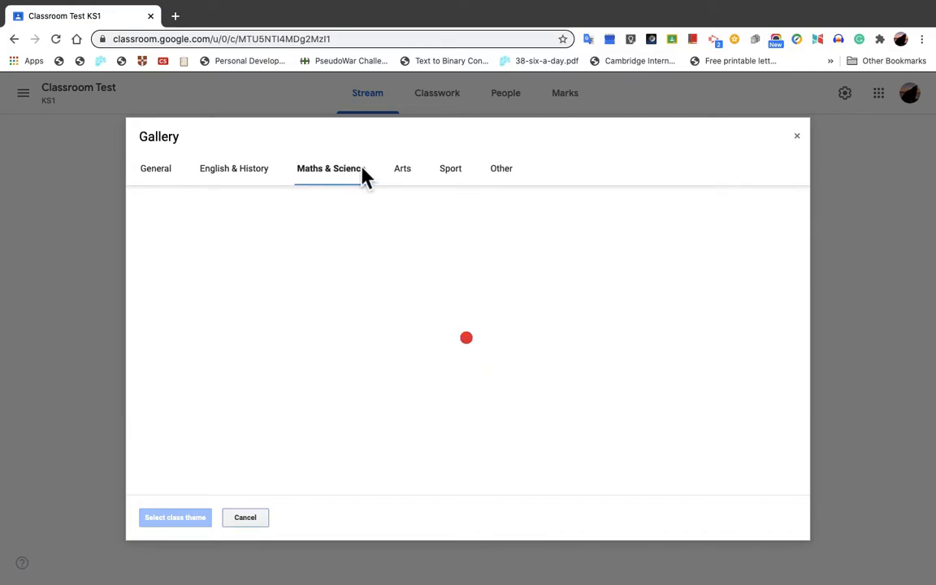
pyautogui.click(415, 179)
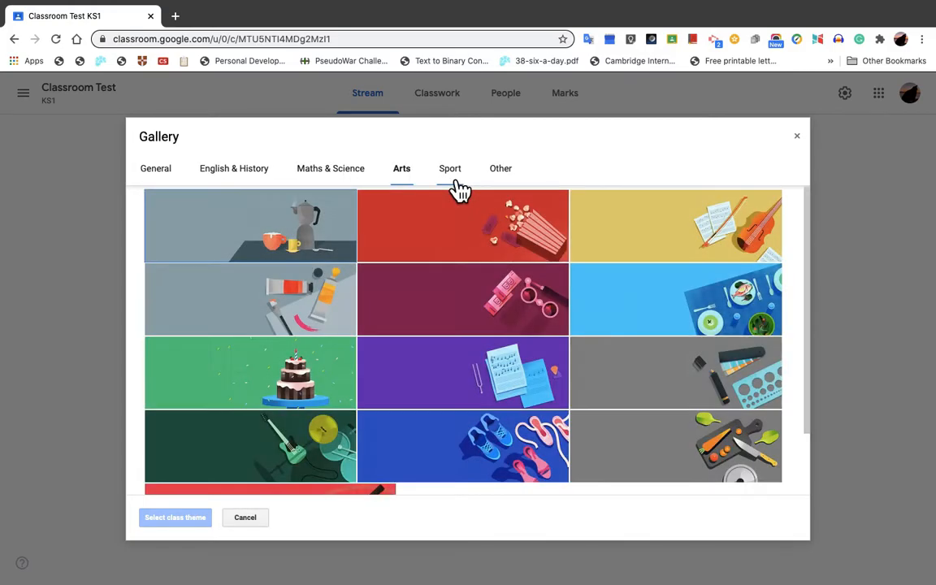
pyautogui.scroll(-3, 445, 314)
pyautogui.scroll(3, 445, 313)
pyautogui.click(452, 172)
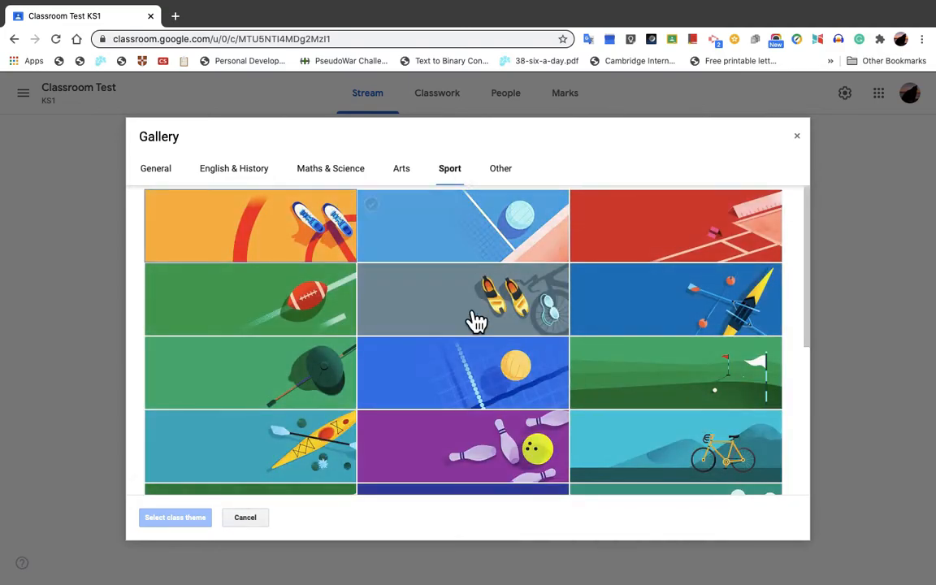
pyautogui.scroll(-5, 474, 405)
pyautogui.click(476, 406)
pyautogui.scroll(5, 473, 406)
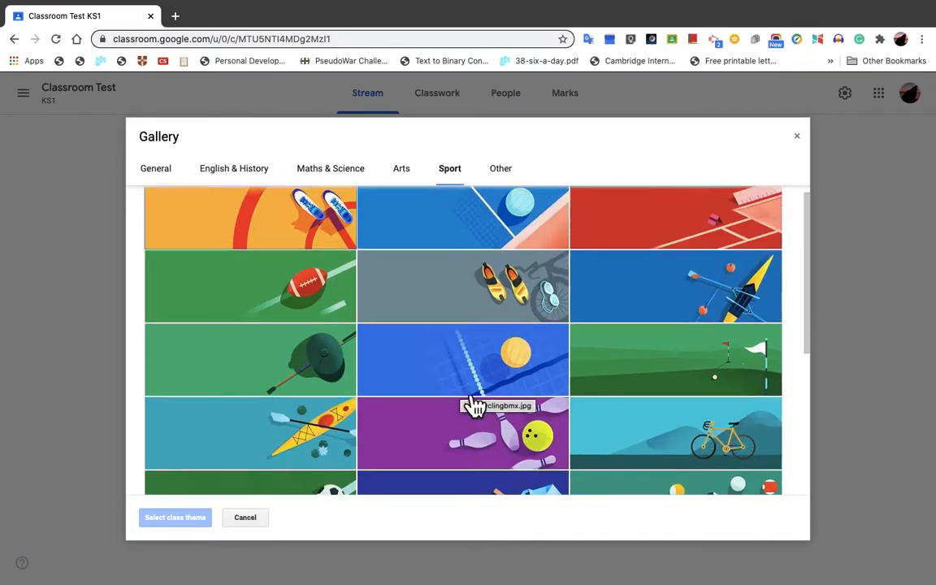
# Step: Set the class theme to the purple camera and fishing lure image from the Other category
pyautogui.click(510, 179)
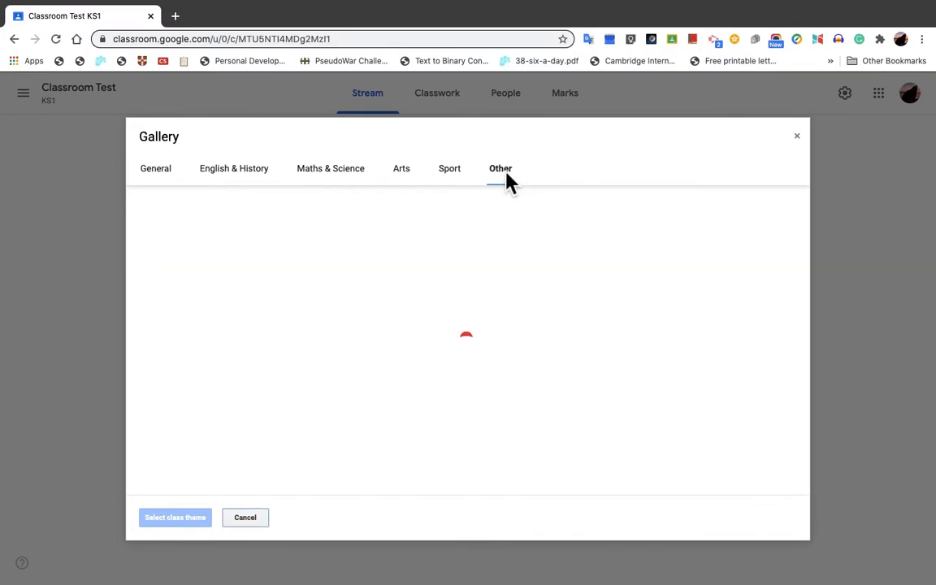
pyautogui.scroll(-2, 463, 355)
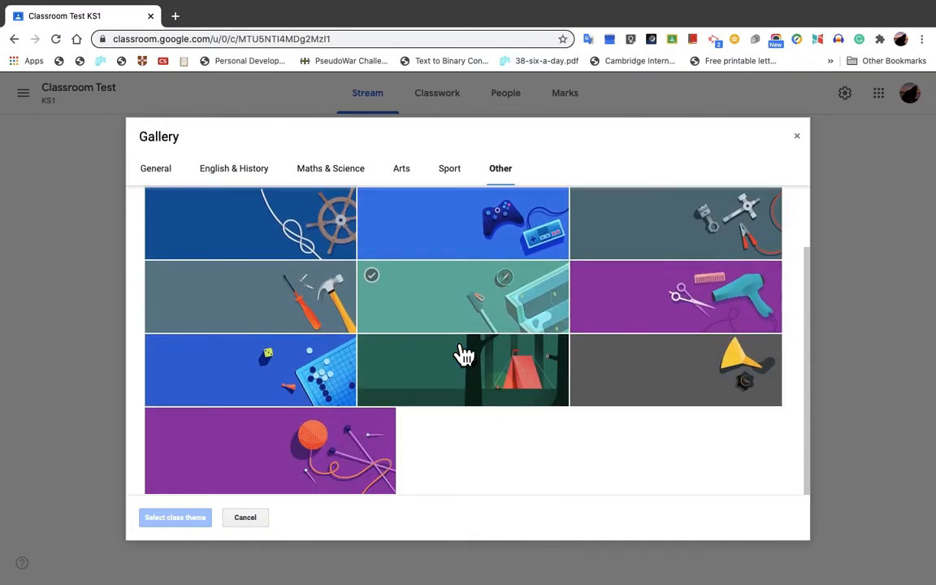
pyautogui.scroll(2, 463, 355)
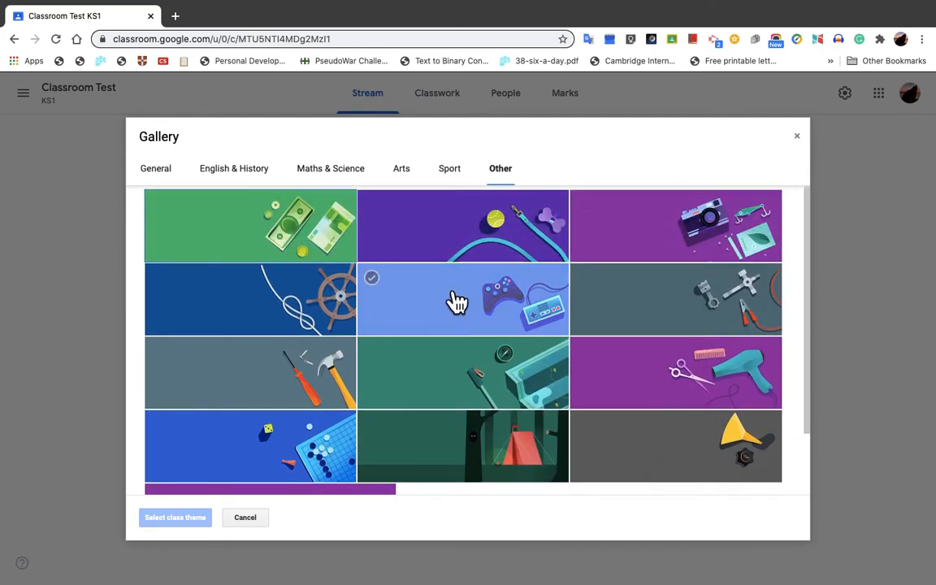
pyautogui.click(705, 238)
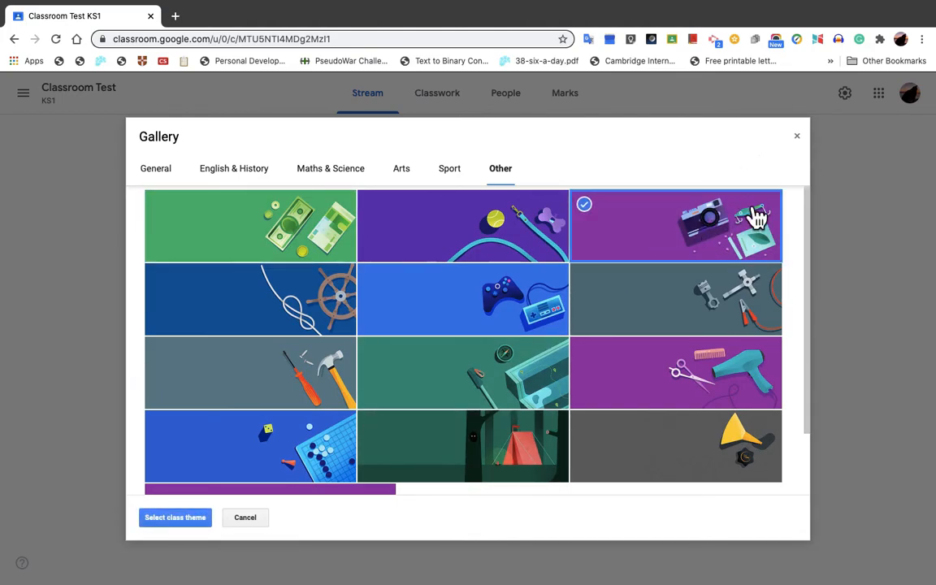
pyautogui.click(177, 518)
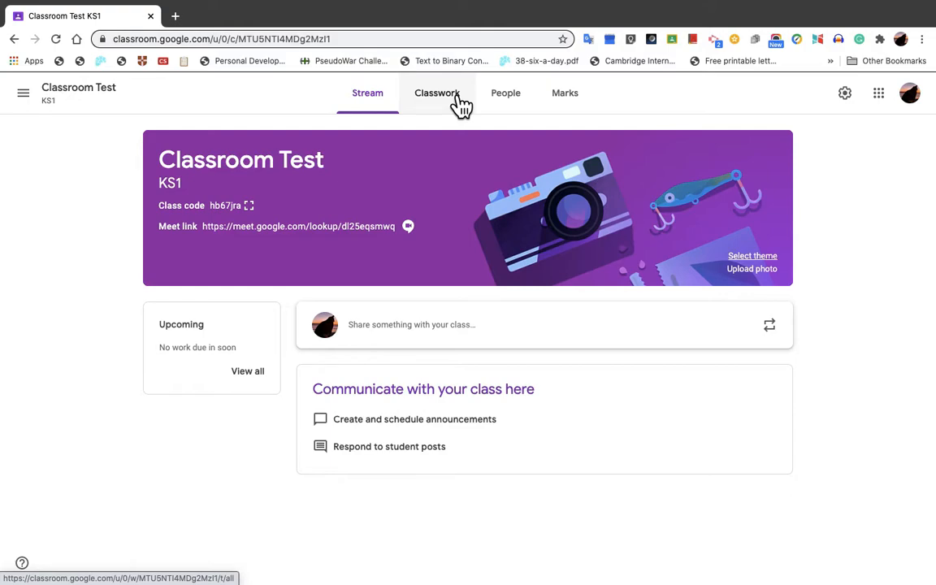
# Step: Open the class's people list, look up a colleague by name in the teacher invitation, and cancel the invitation
pyautogui.click(521, 113)
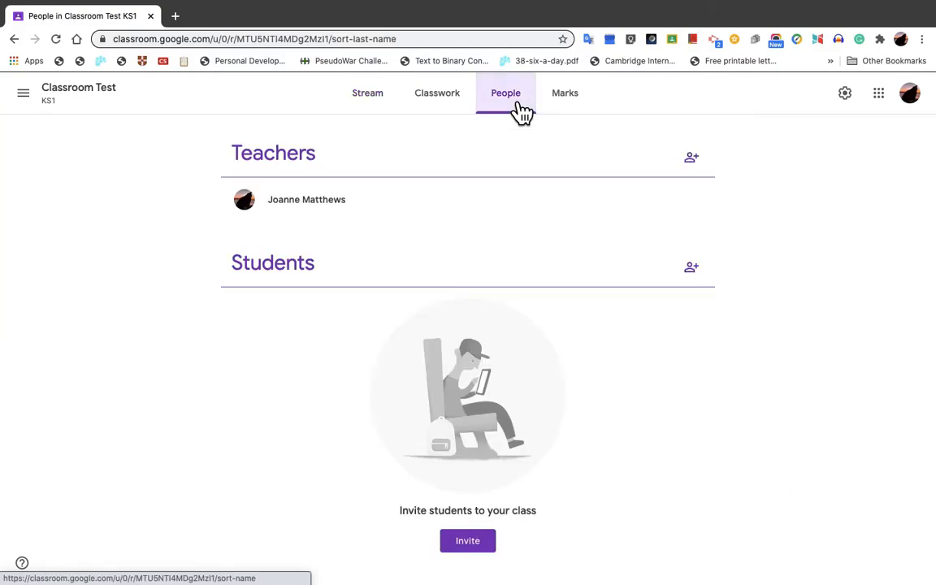
pyautogui.click(700, 162)
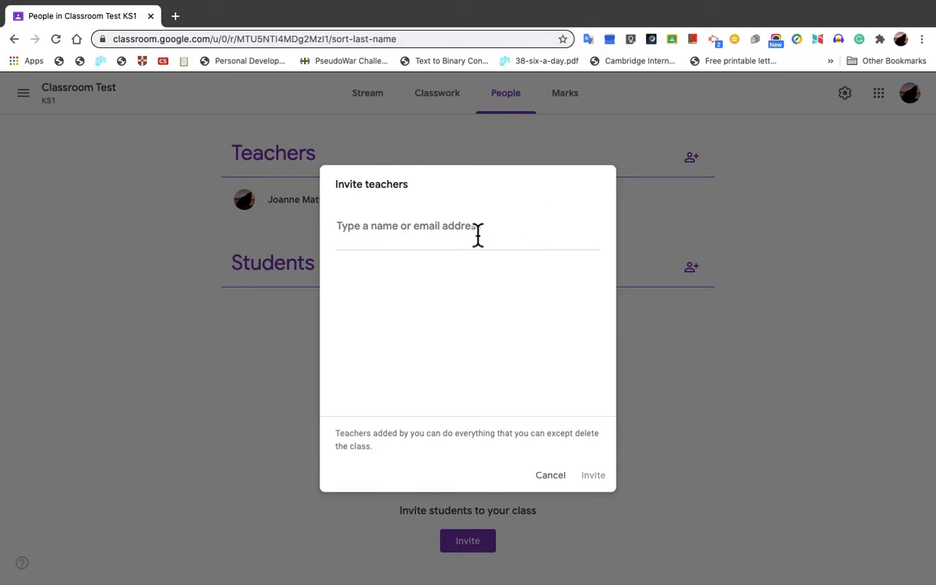
pyautogui.write('lynn')
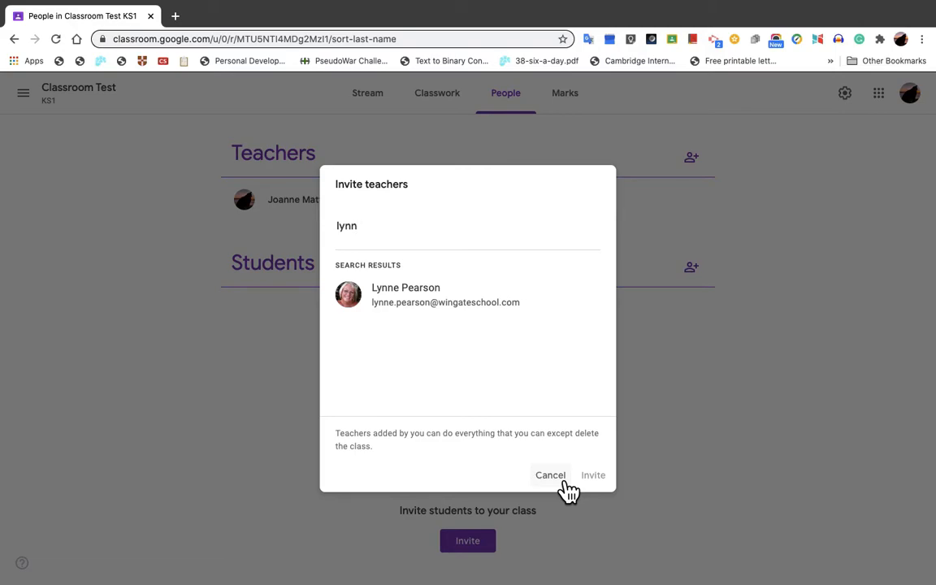
pyautogui.click(561, 481)
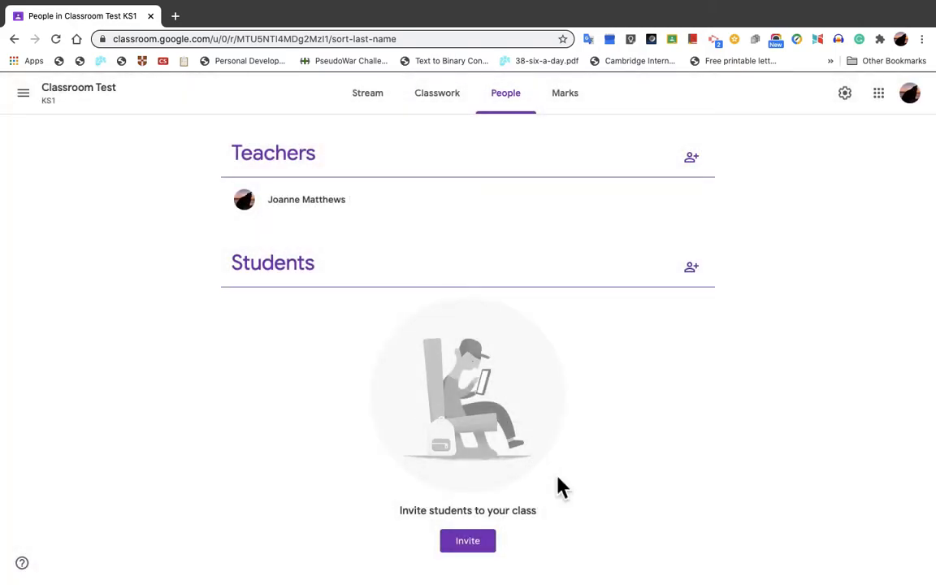
# Step: View the class's Marks page, and create a classwork question reading "How many bones are in the human body?"
pyautogui.click(576, 108)
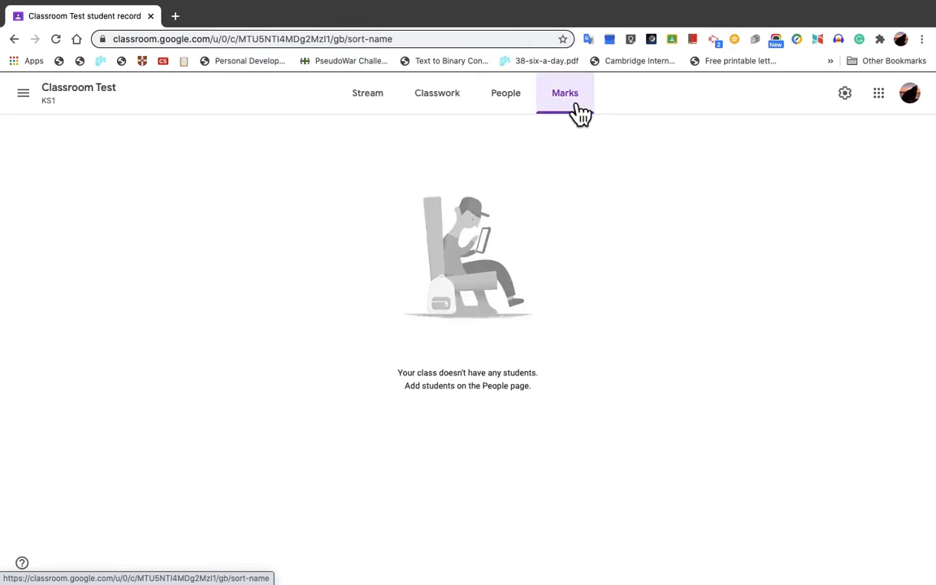
pyautogui.click(459, 115)
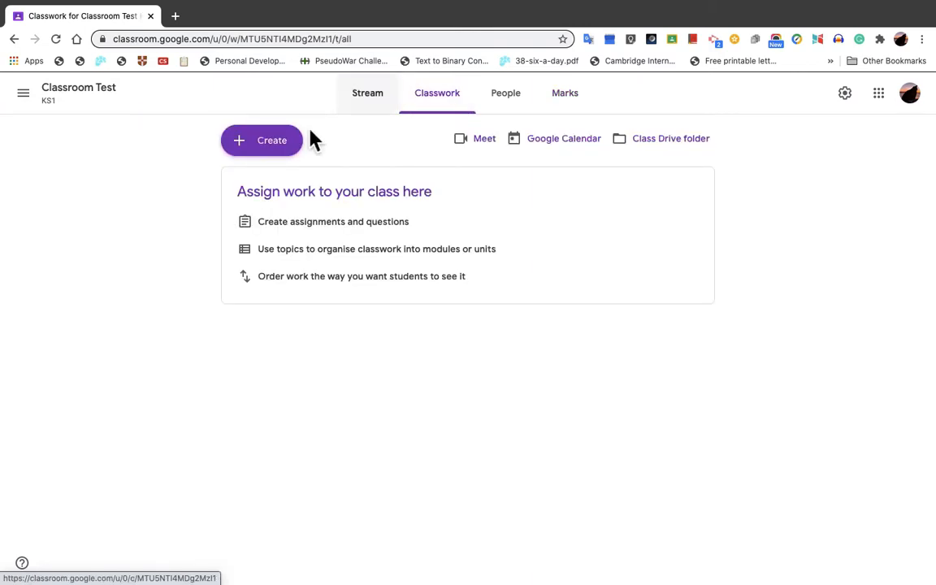
pyautogui.click(287, 149)
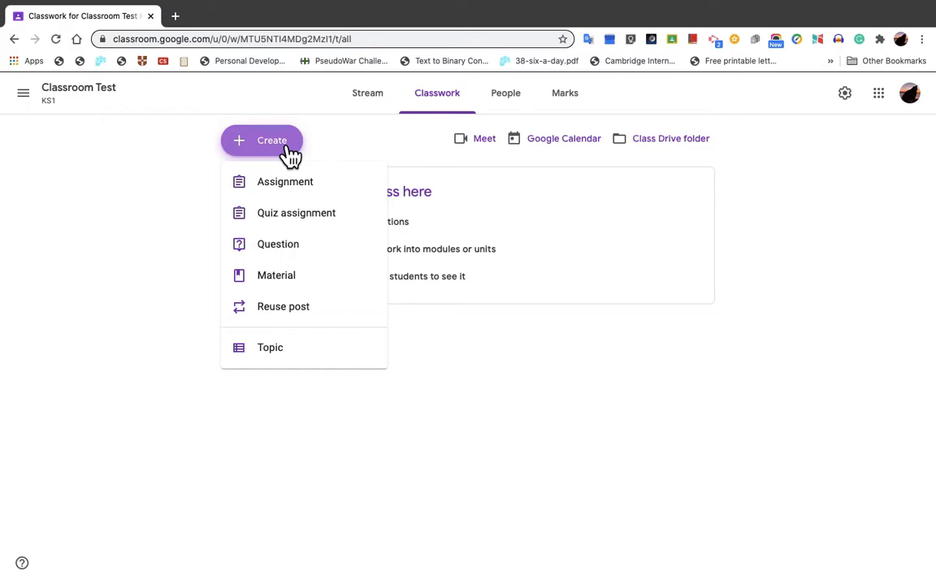
pyautogui.click(301, 258)
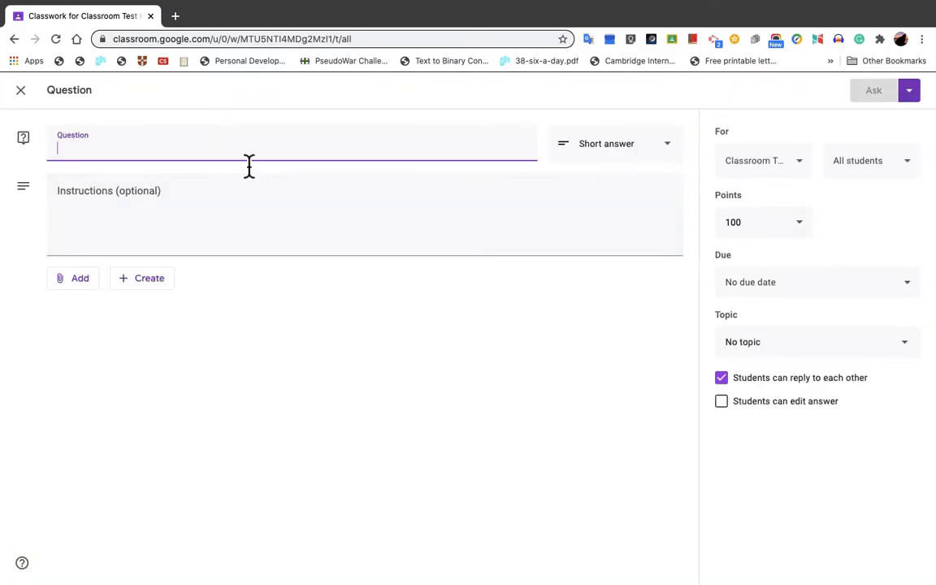
pyautogui.write('How ')
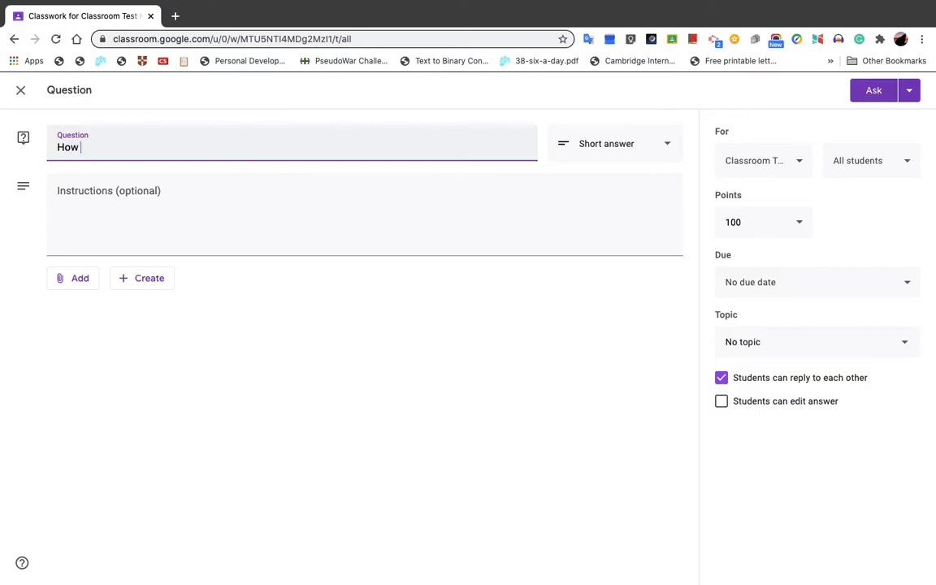
pyautogui.write('many bones are in the ')
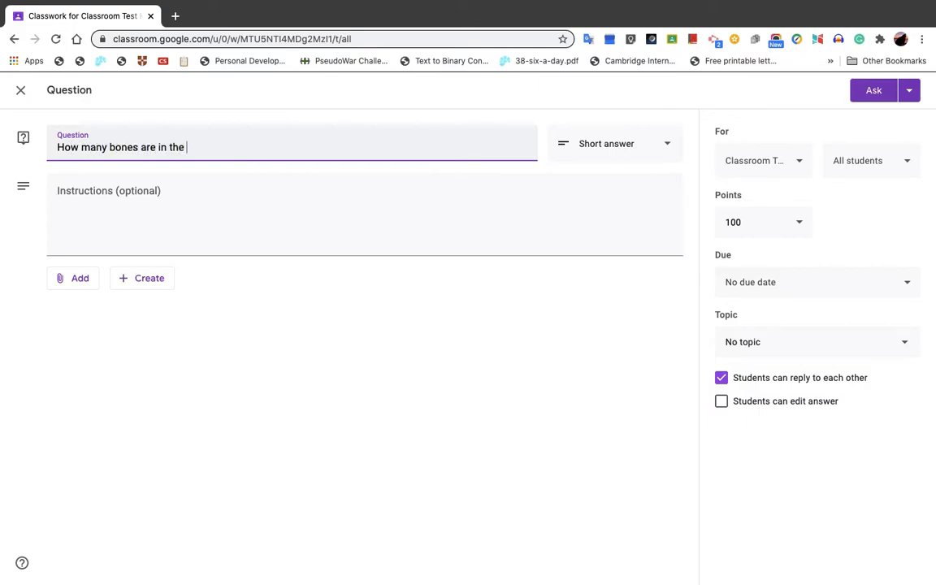
pyautogui.write('human body?')
pyautogui.click(181, 205)
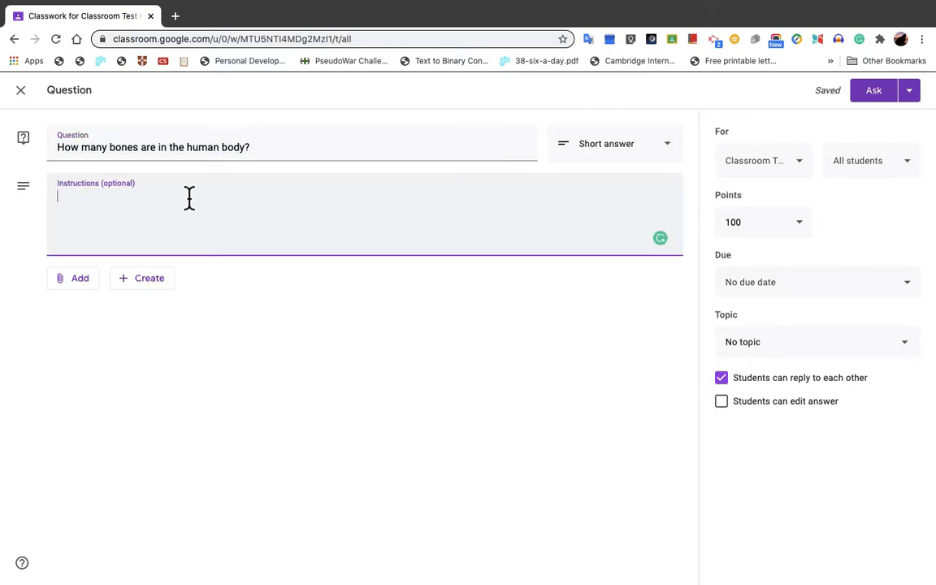
pyautogui.write('You can use')
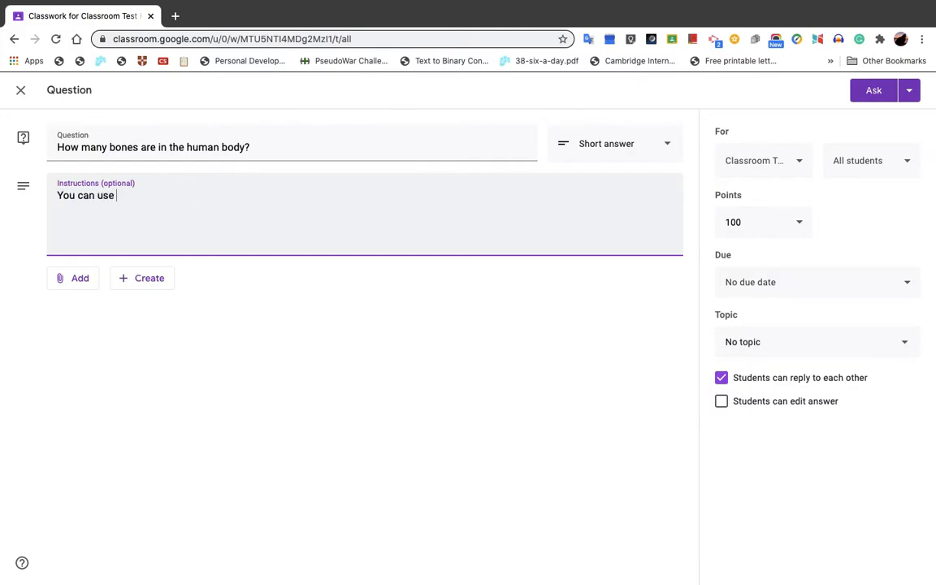
pyautogui.press('BackSpace')
pyautogui.press('BackSpace')
pyautogui.press('BackSpace')
pyautogui.press('BackSpace')
pyautogui.press('BackSpace')
pyautogui.press('BackSpace')
pyautogui.press('BackSpace')
pyautogui.press('BackSpace')
pyautogui.press('BackSpace')
pyautogui.press('BackSpace')
pyautogui.press('BackSpace')
pyautogui.press('BackSpace')
# Step: Enter "Ask your parents, or brothers and sisters if they know the answer" as the question's instructions
pyautogui.write('Ask your')
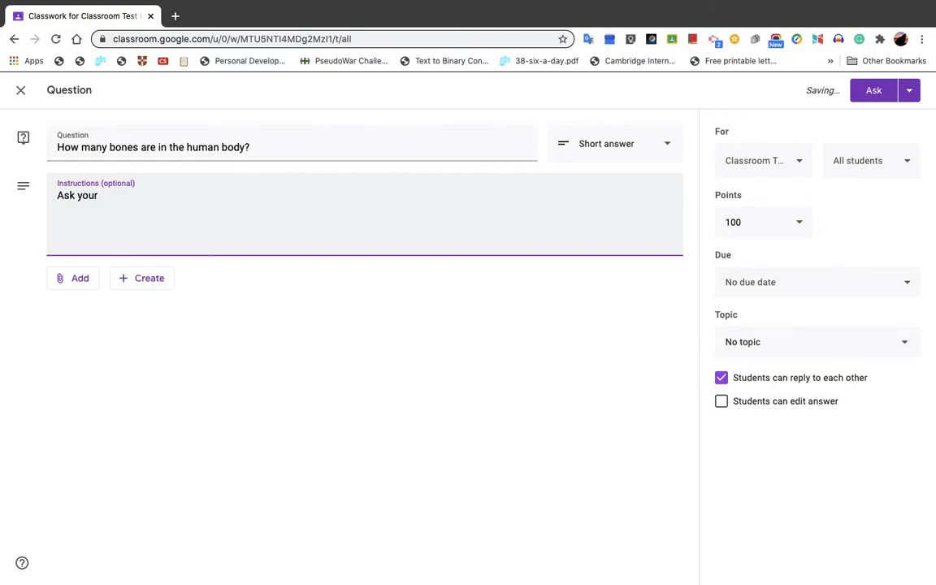
pyautogui.write(' parents, or birthers a')
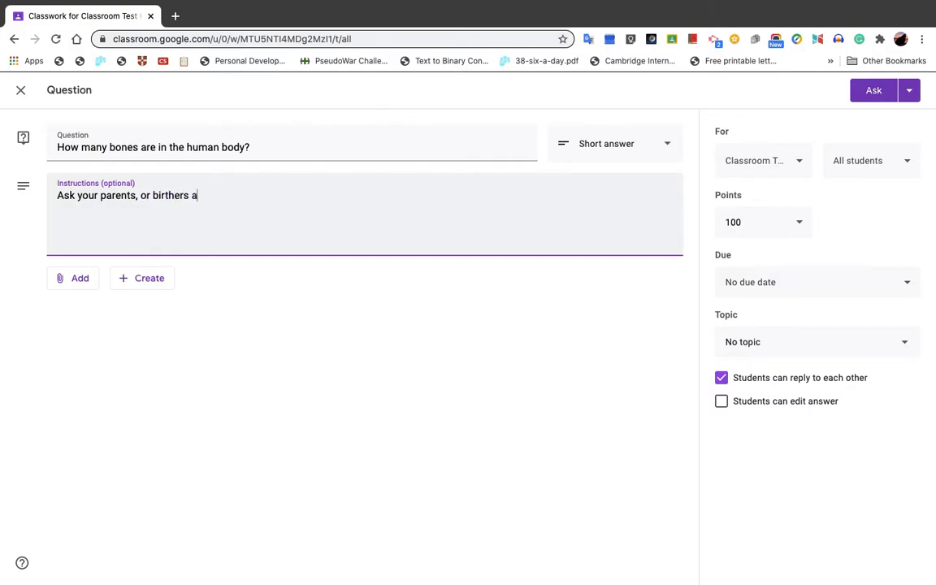
pyautogui.write('nd sisters if they')
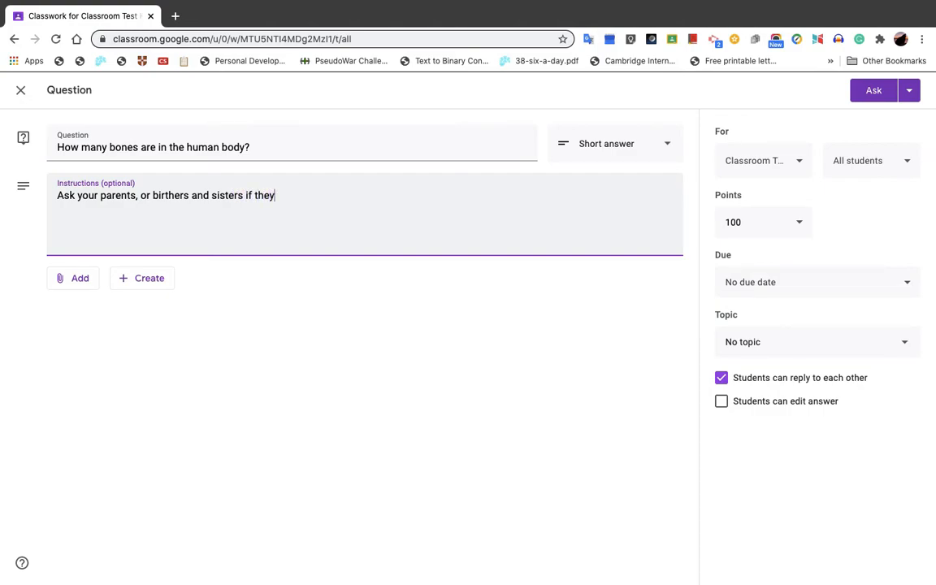
pyautogui.write(' know the anse')
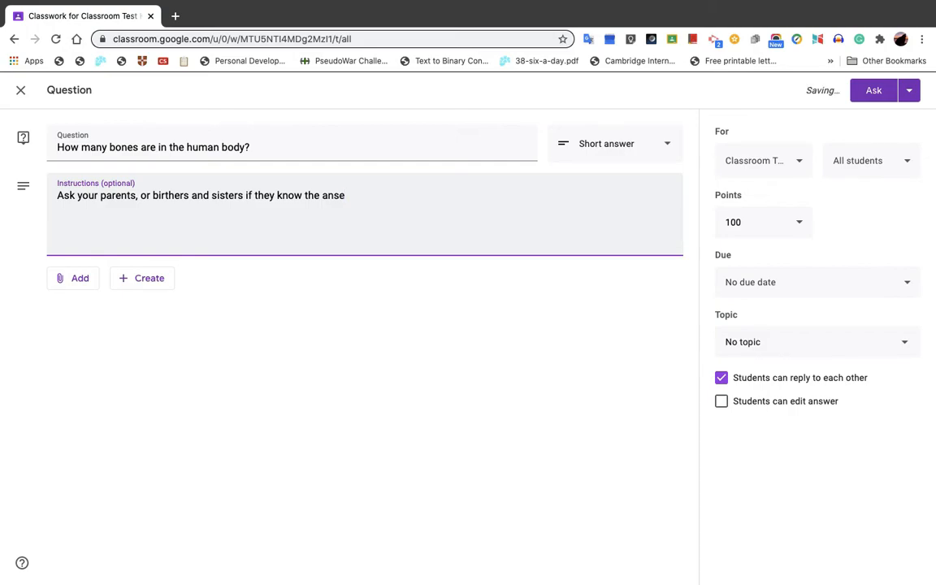
pyautogui.press('BackSpace')
pyautogui.write('wer')
pyautogui.click(170, 204)
pyautogui.press('BackSpace')
pyautogui.press('BackSpace')
pyautogui.press('BackSpace')
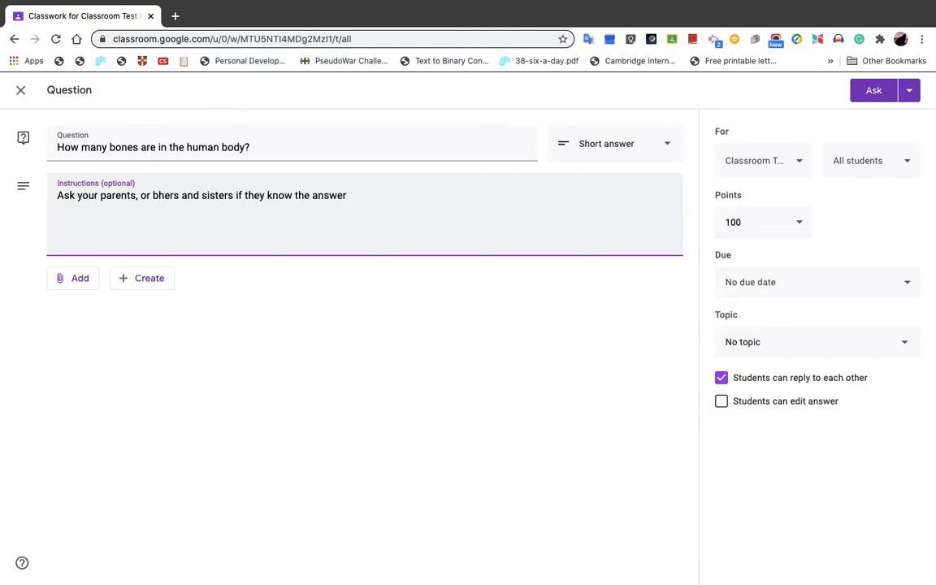
pyautogui.write('ro')
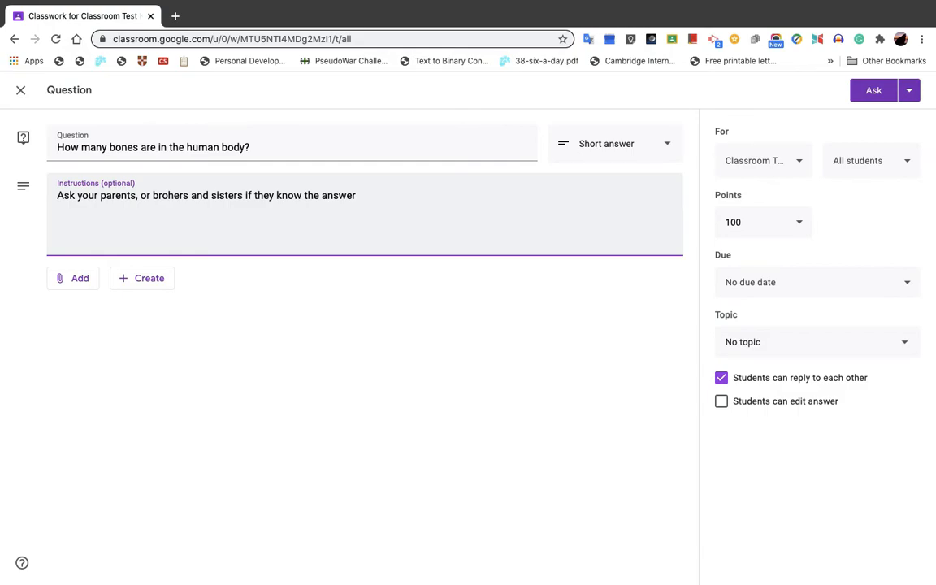
pyautogui.write('t')
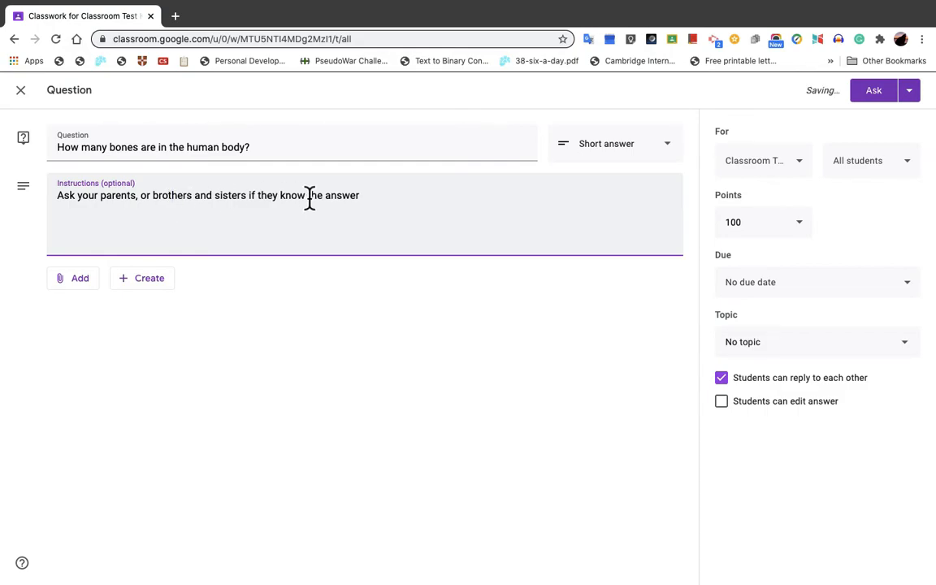
# Step: Extend the instructions with ". Have a guess yourself, write this on a piece of paper and then check your answer"
pyautogui.click(367, 207)
pyautogui.write('.  Have a gu')
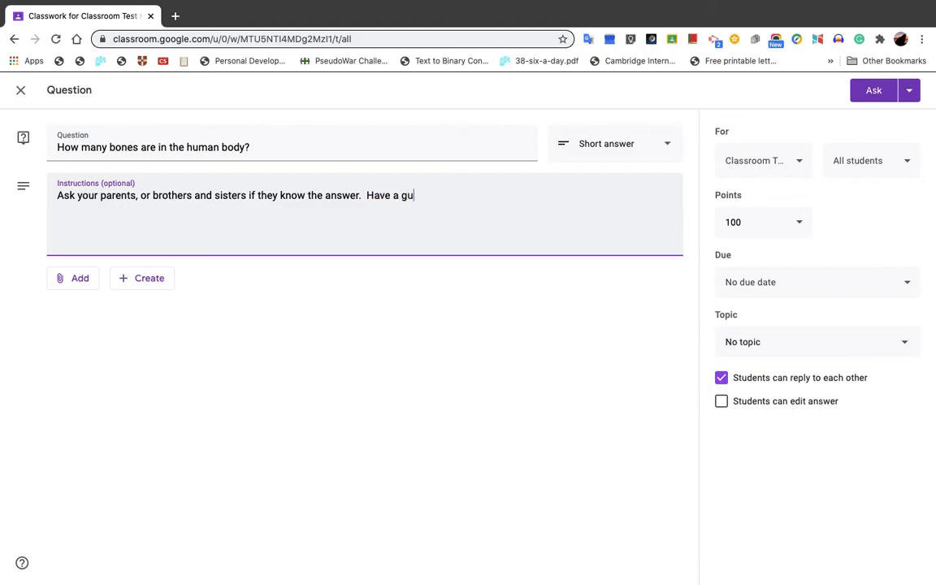
pyautogui.write('ess yourself, write this on a')
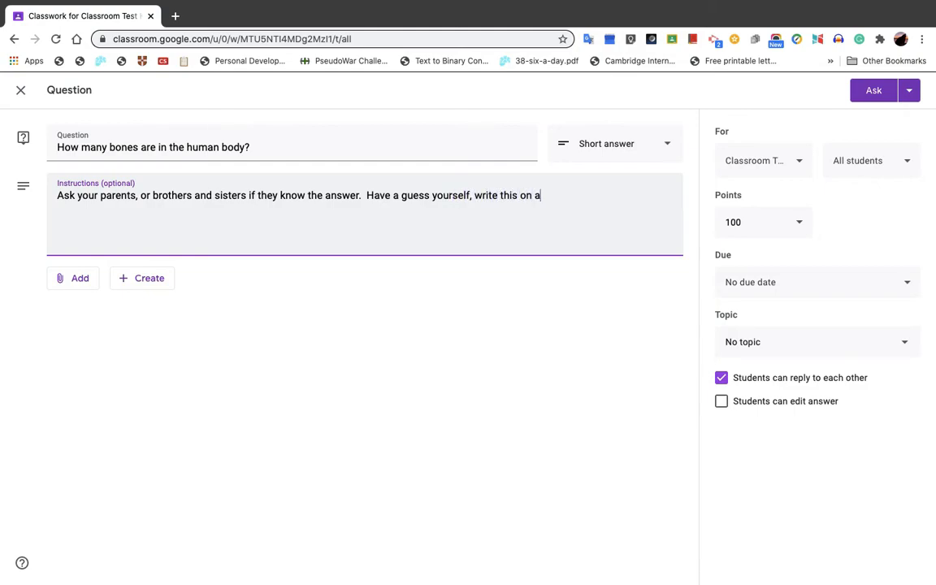
pyautogui.write(' piece of paper and then ')
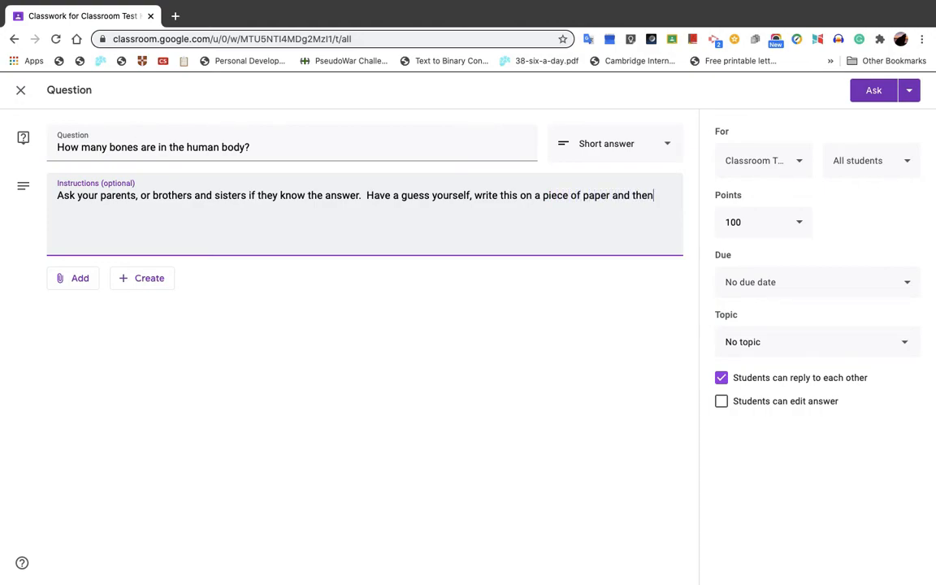
pyautogui.write('check your n')
pyautogui.press('BackSpace')
pyautogui.write('answer by ')
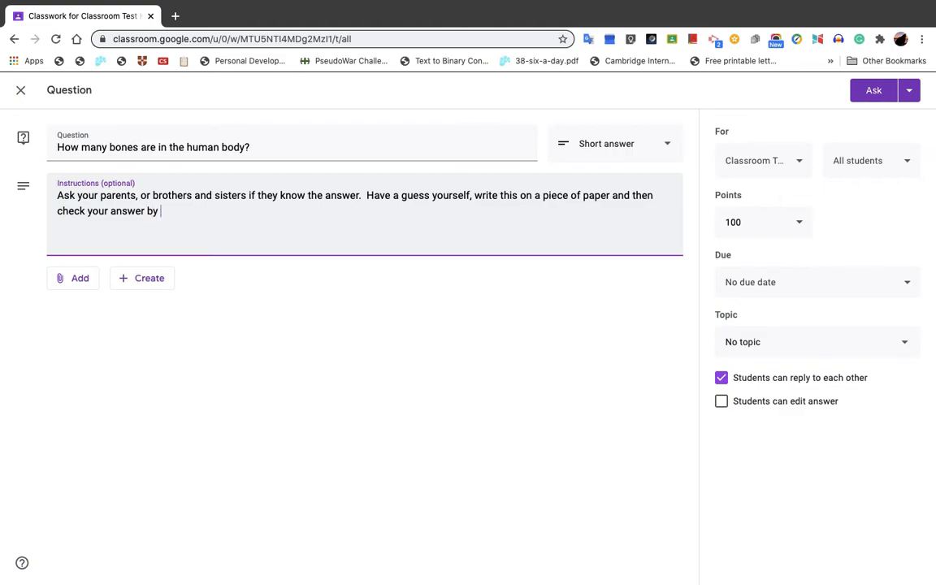
pyautogui.write('u')
pyautogui.press('BackSpace')
pyautogui.press('BackSpace')
pyautogui.press('BackSpace')
pyautogui.press('BackSpace')
# Step: Finish the instructions with the sentence "You can use the internet for this."
pyautogui.write('.  You can use the ')
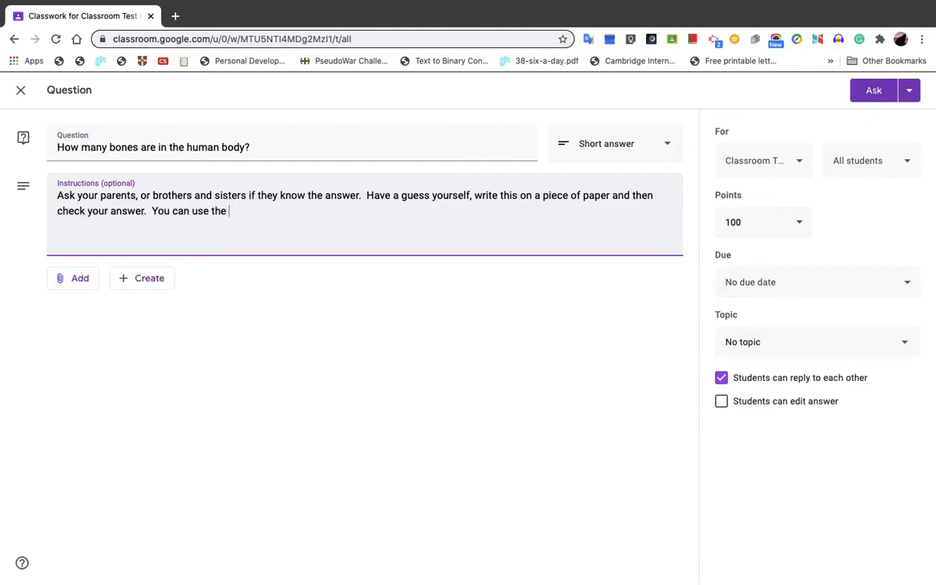
pyautogui.write('internet for this.')
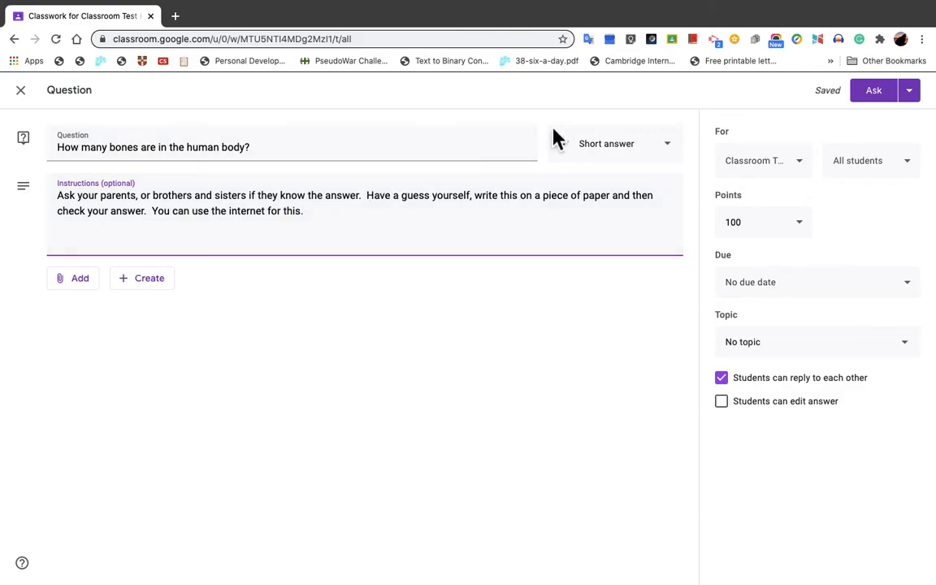
# Step: Switch the question to Multiple choice with 7600 as the first option, and add a second option
pyautogui.click(681, 160)
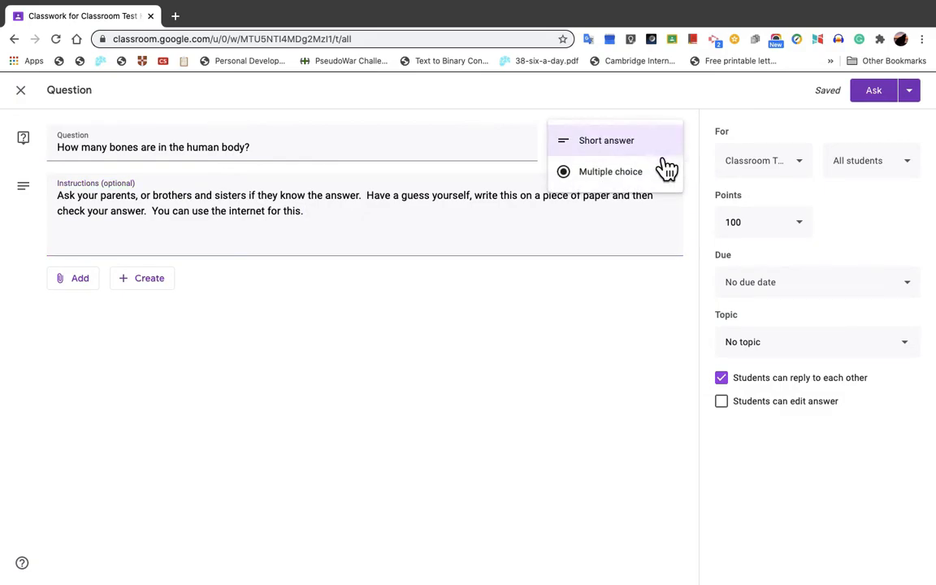
pyautogui.click(617, 180)
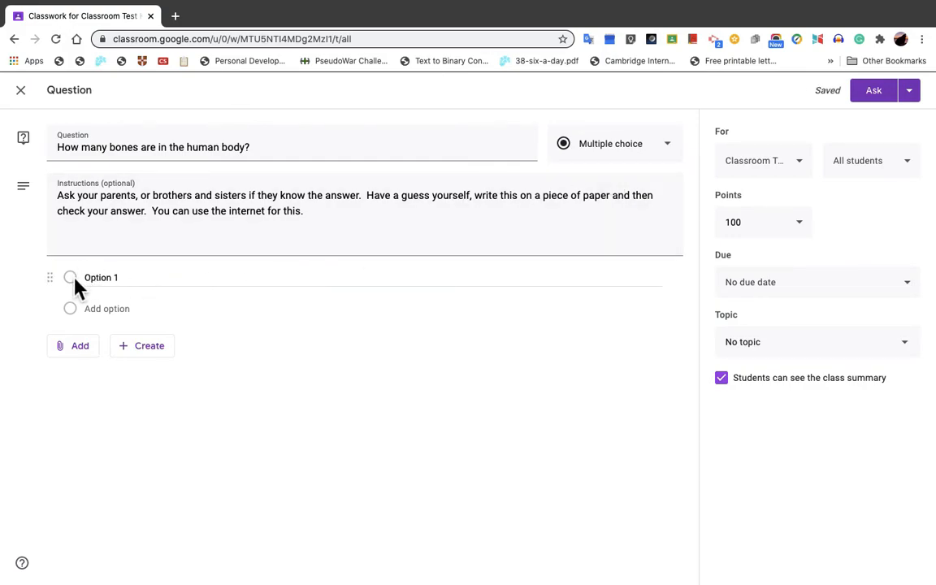
pyautogui.click(130, 283)
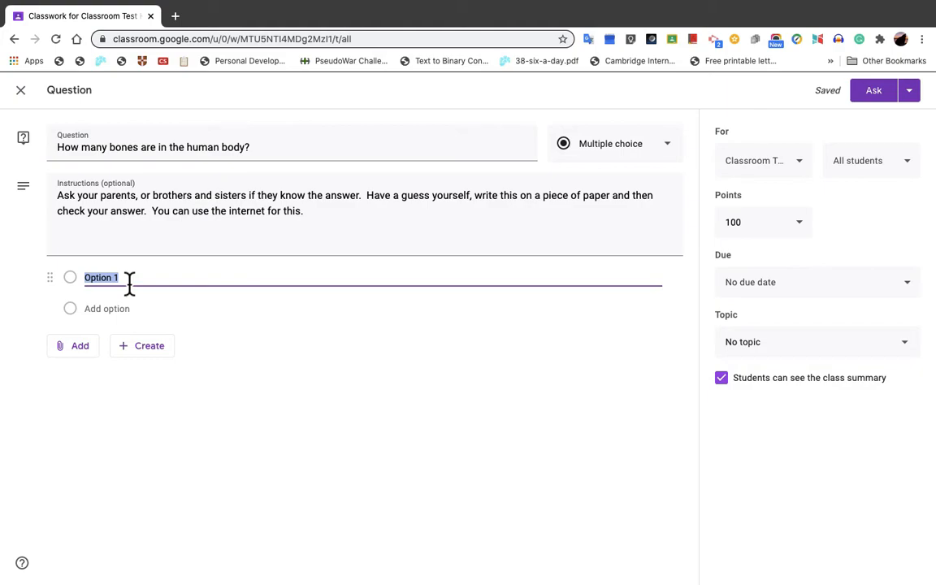
pyautogui.click(155, 289)
pyautogui.press('BackSpace')
pyautogui.press('BackSpace')
pyautogui.press('BackSpace')
pyautogui.press('BackSpace')
pyautogui.press('BackSpace')
pyautogui.press('BackSpace')
pyautogui.press('BackSpace')
pyautogui.press('BackSpace')
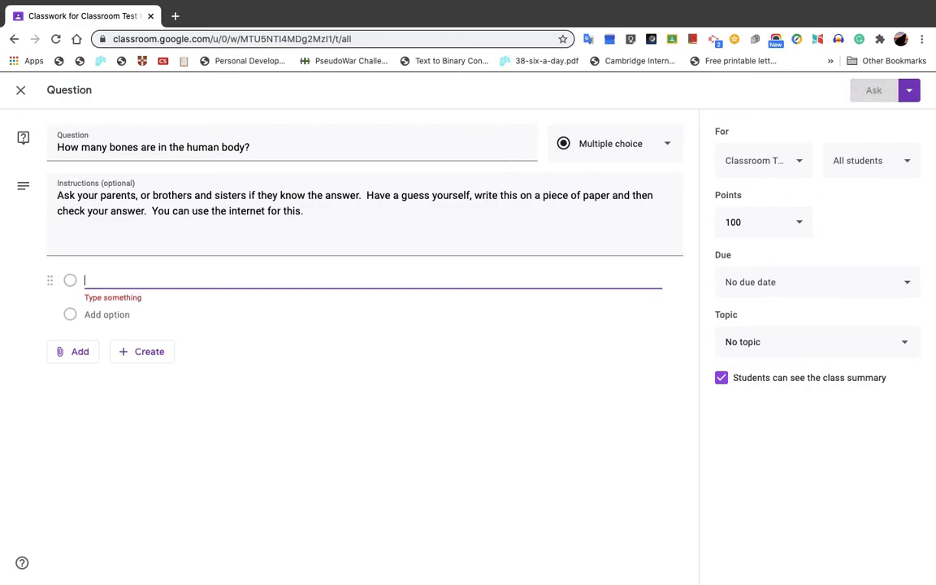
pyautogui.write('7600')
pyautogui.click(109, 312)
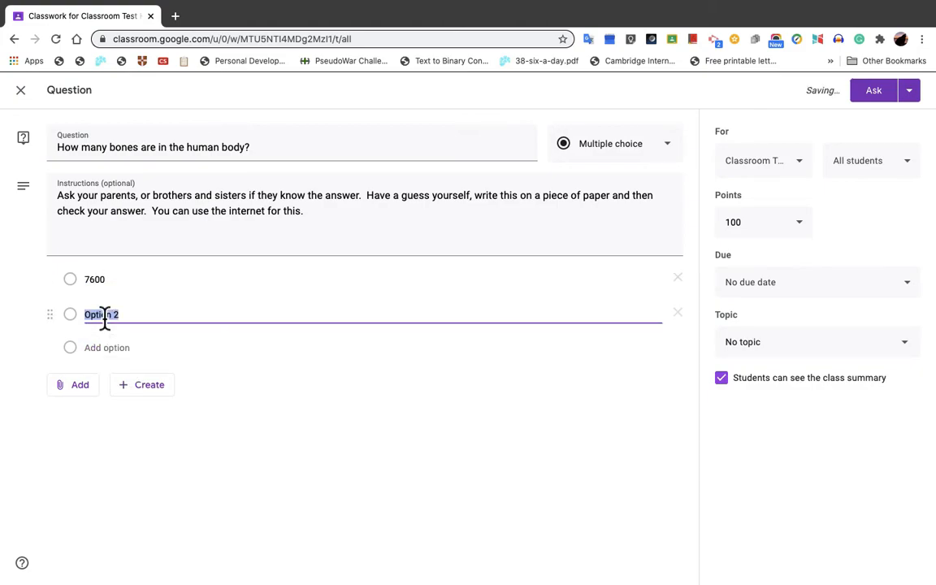
# Step: Change the question's answer type back to Short answer
pyautogui.click(672, 154)
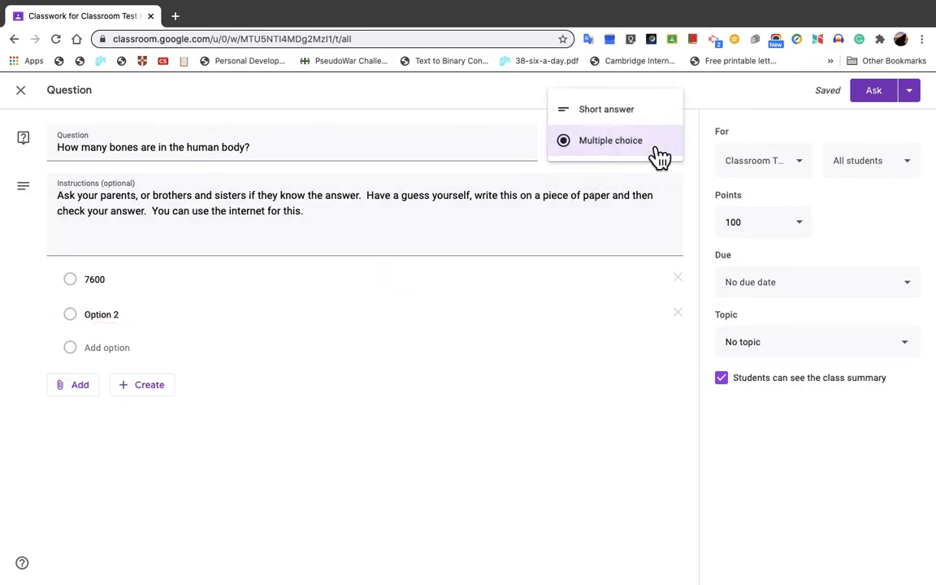
pyautogui.click(610, 130)
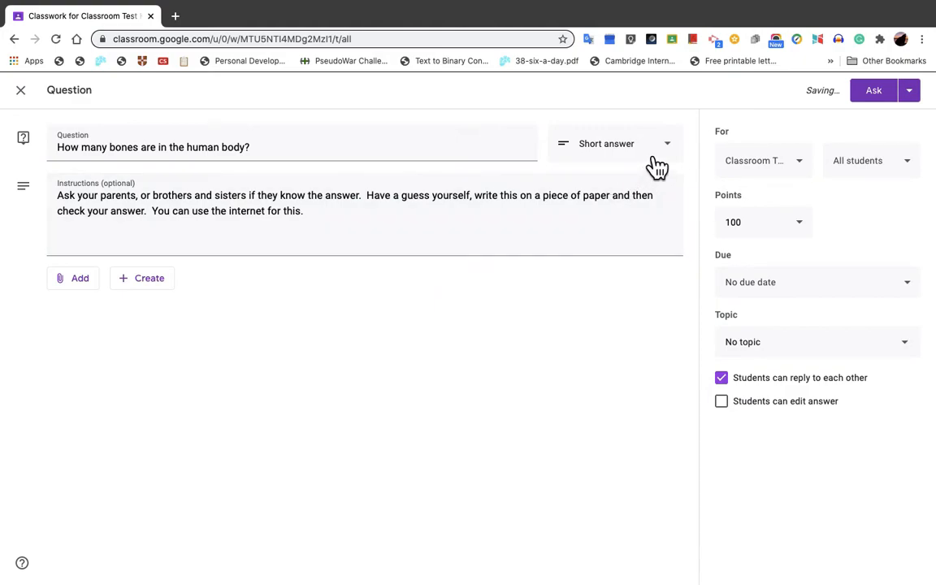
pyautogui.click(606, 165)
pyautogui.click(602, 151)
# Step: Try adding the classes 3LE and 3AB as recipients of the question, and deselect them again
pyautogui.click(813, 177)
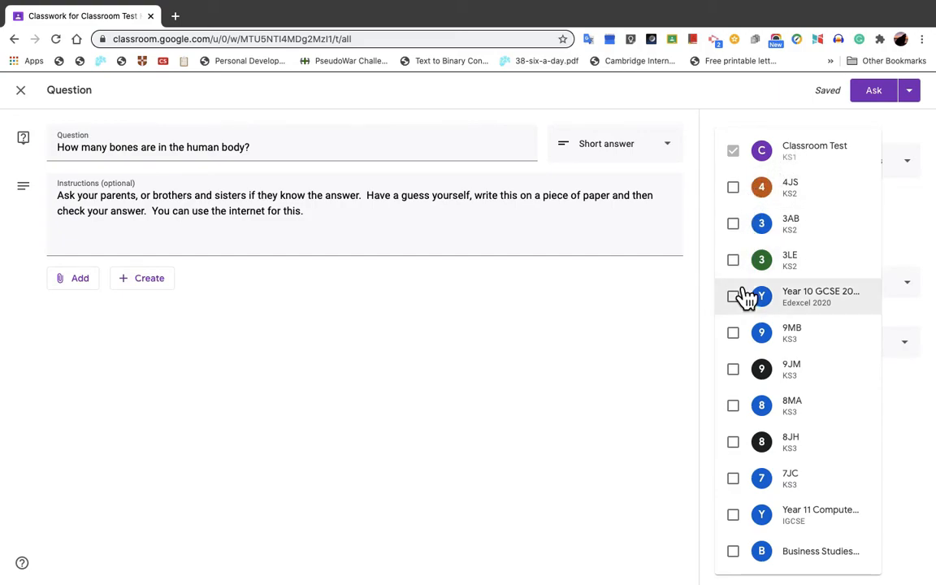
pyautogui.click(752, 261)
pyautogui.click(746, 237)
pyautogui.click(745, 237)
pyautogui.click(744, 264)
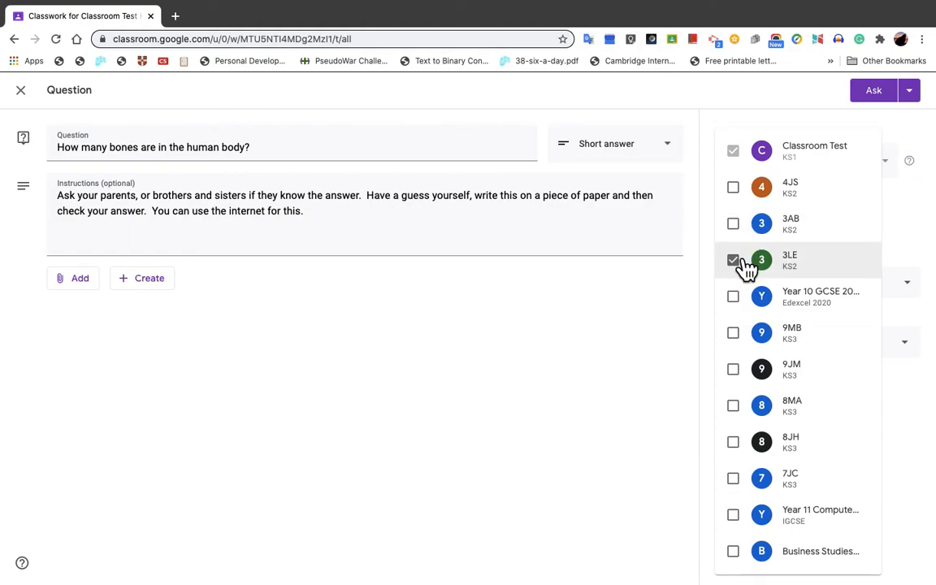
pyautogui.click(670, 314)
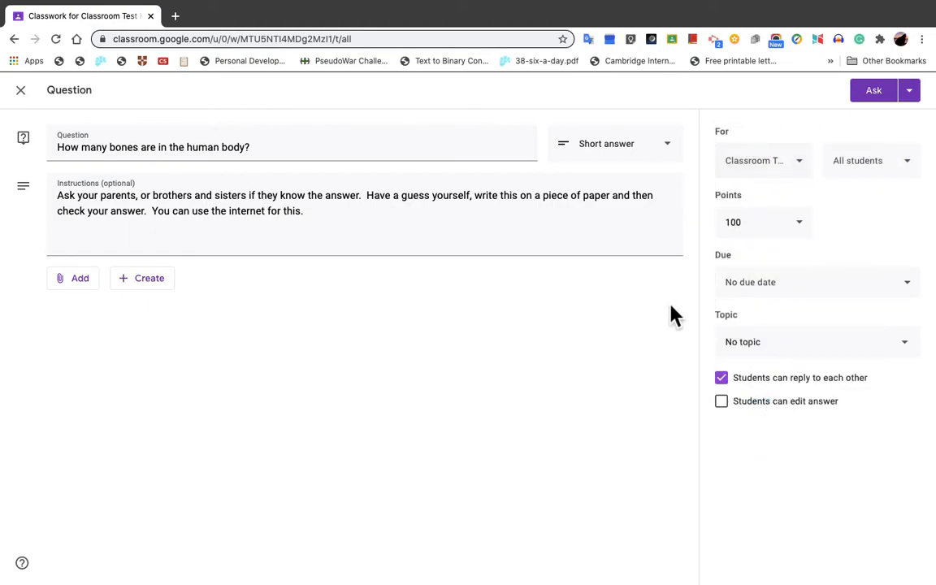
# Step: Examine the choices available for the question's points and close them without choosing one
pyautogui.click(812, 239)
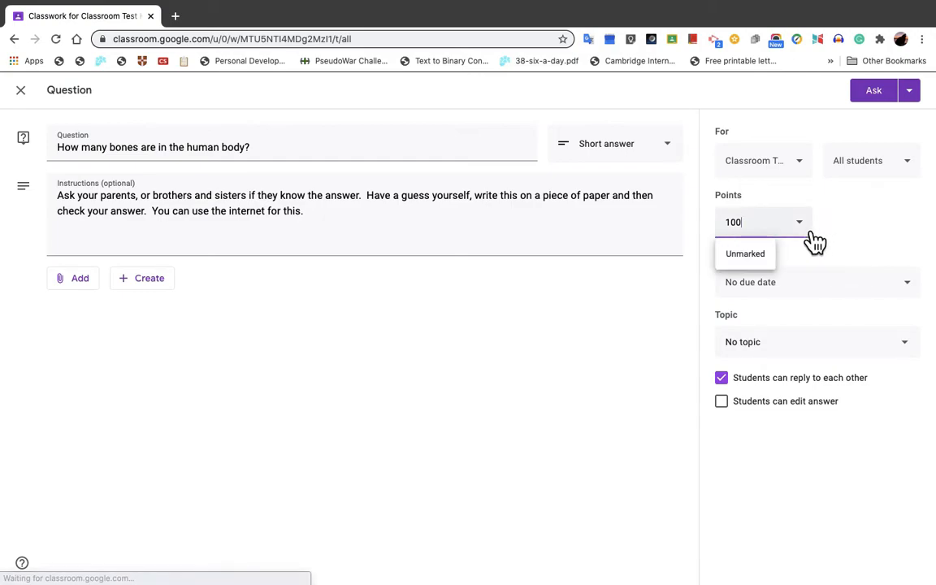
pyautogui.click(814, 237)
pyautogui.click(814, 237)
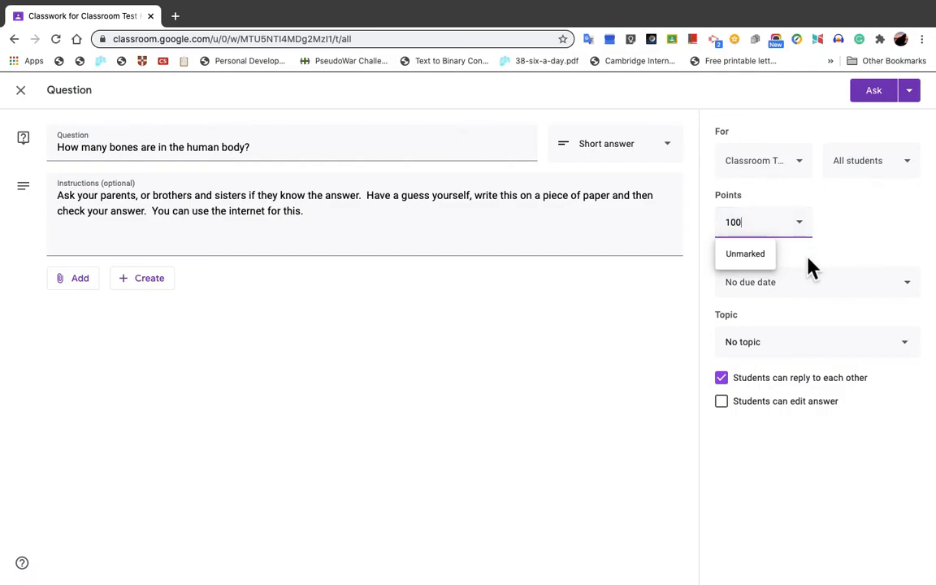
pyautogui.click(829, 260)
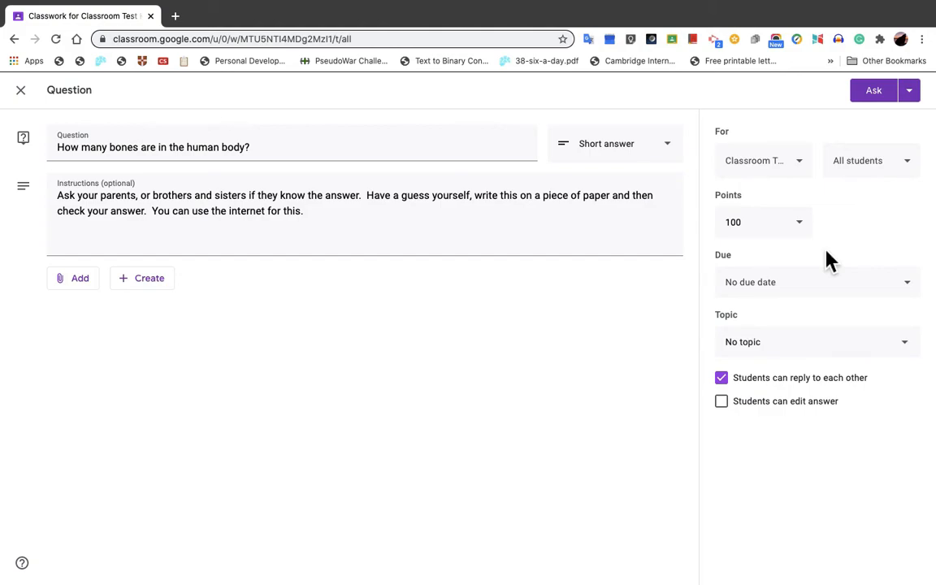
# Step: Try a due date of 9 Sep 2020 with a time of 23:59 for the question, and clear it again
pyautogui.click(920, 293)
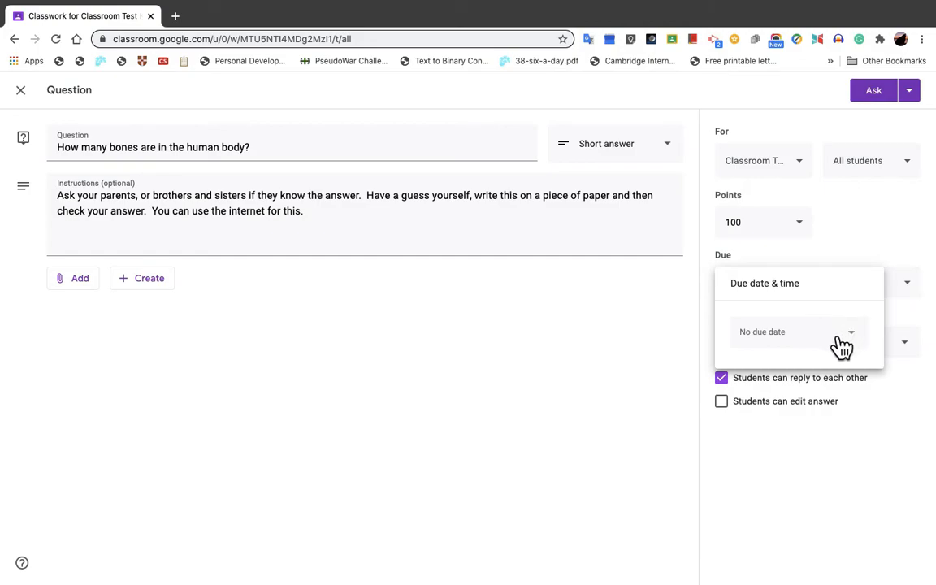
pyautogui.click(864, 341)
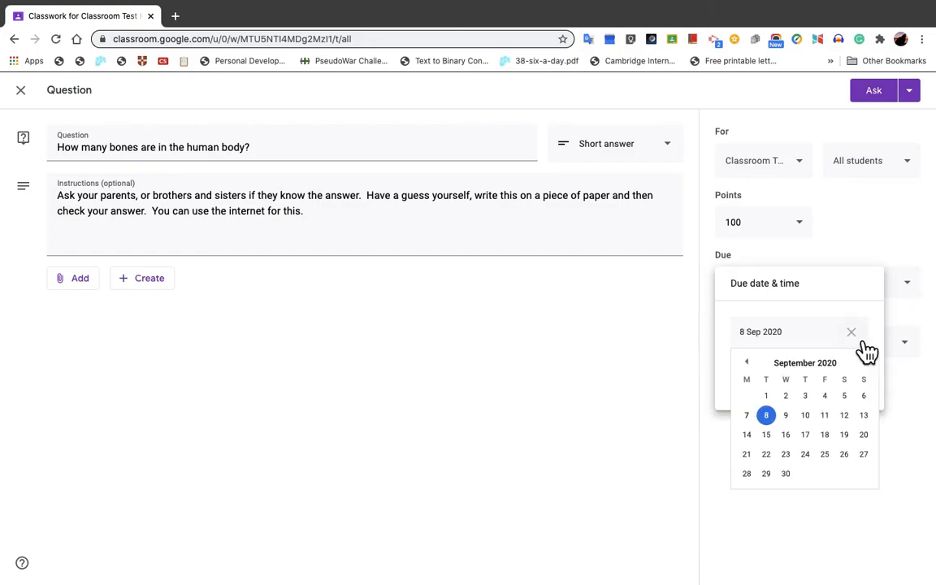
pyautogui.click(792, 421)
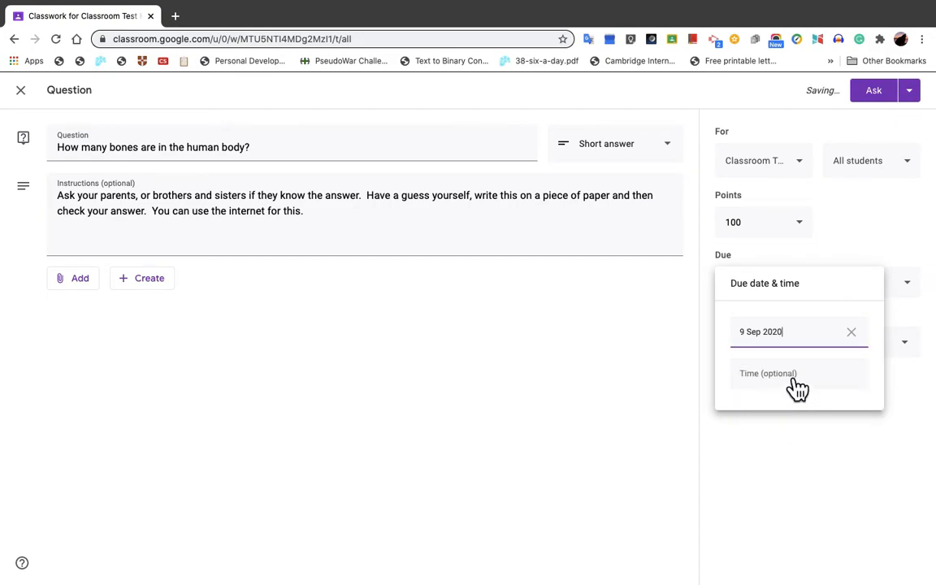
pyautogui.click(800, 375)
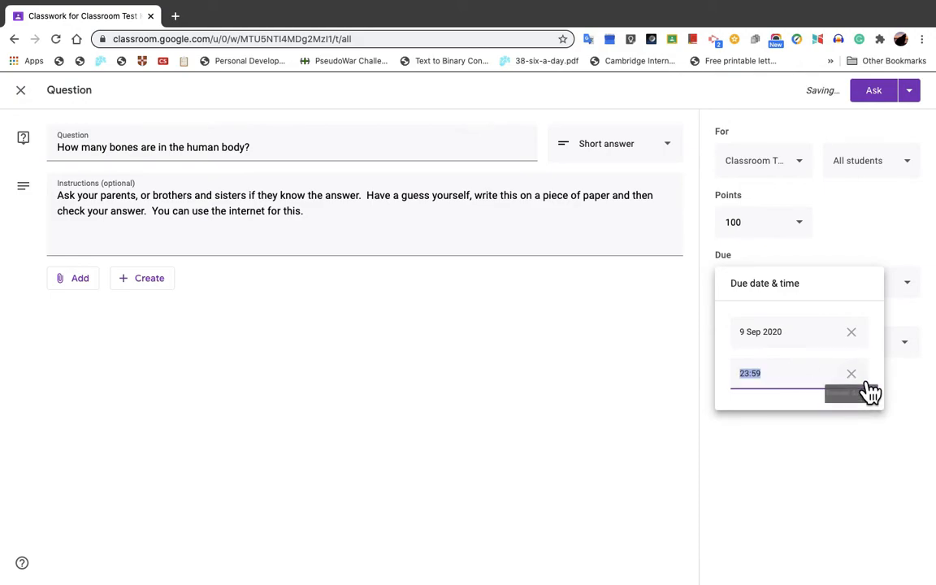
pyautogui.click(851, 373)
pyautogui.click(864, 345)
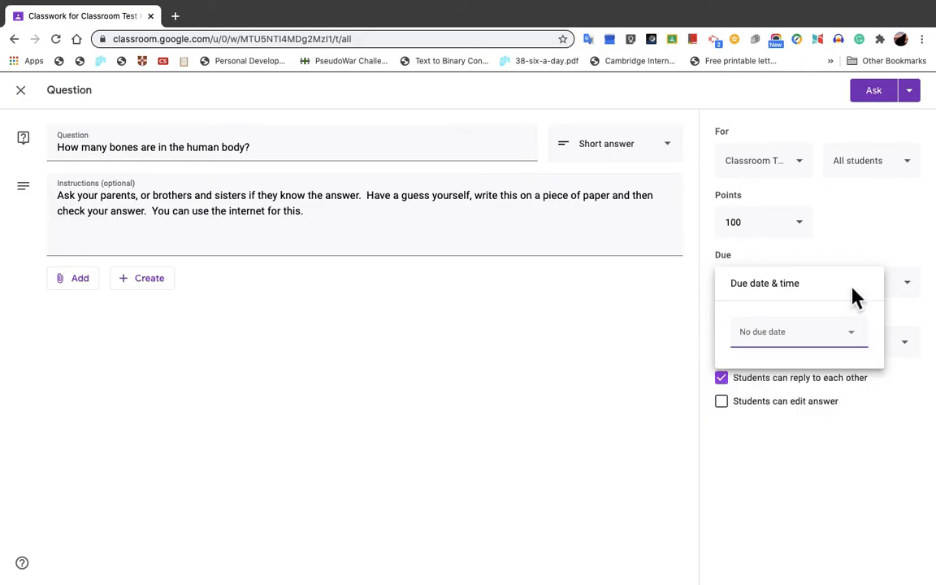
pyautogui.click(876, 247)
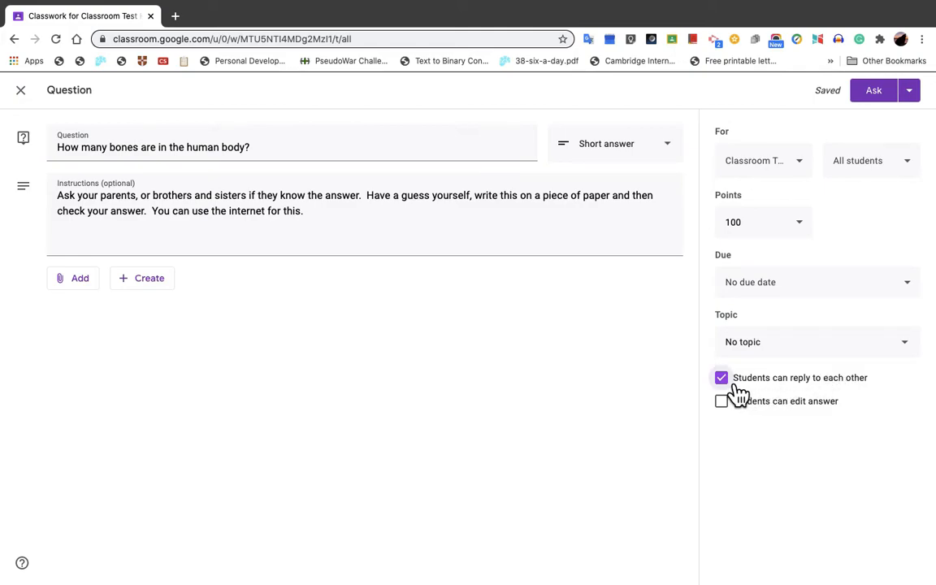
# Step: Post the bones question to the class and start a new Material item in Classwork
pyautogui.click(893, 95)
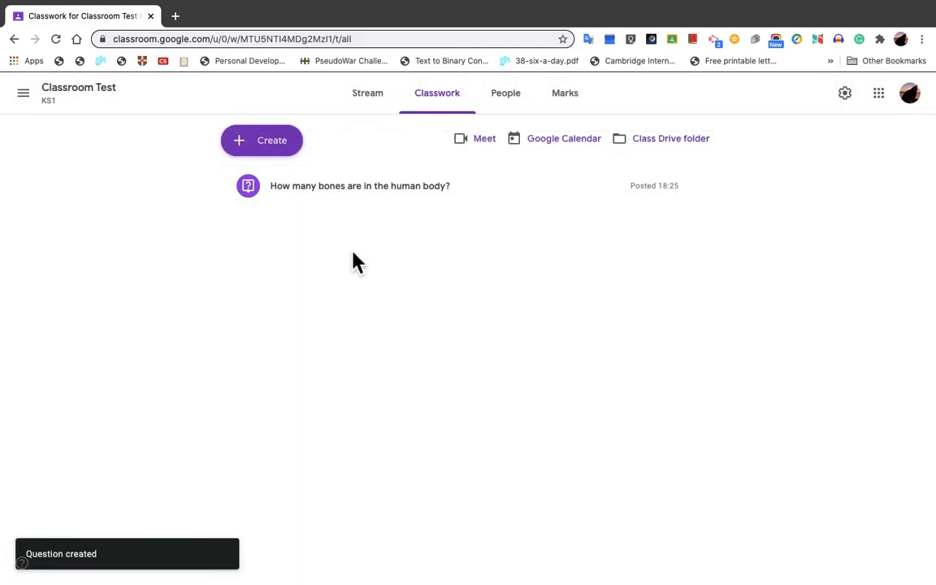
pyautogui.click(288, 146)
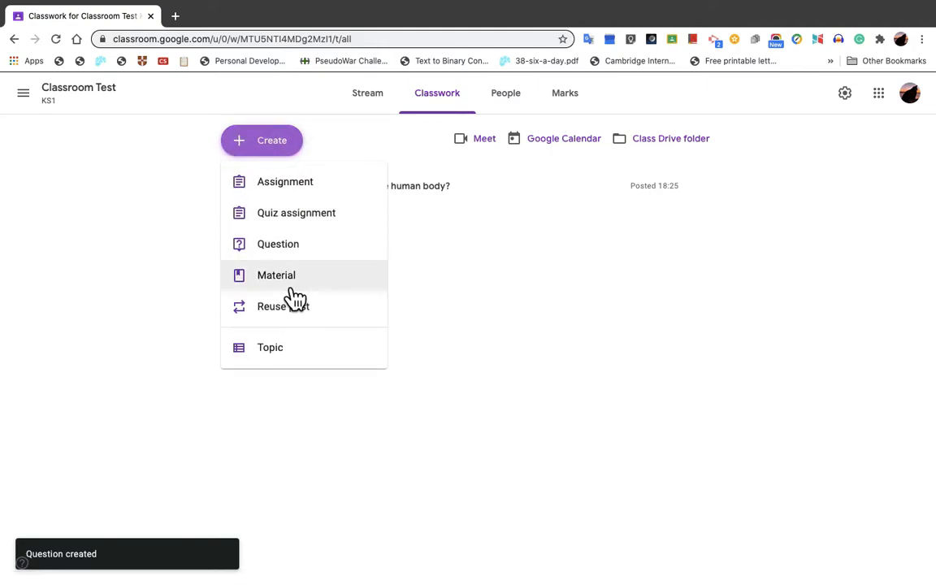
pyautogui.click(293, 288)
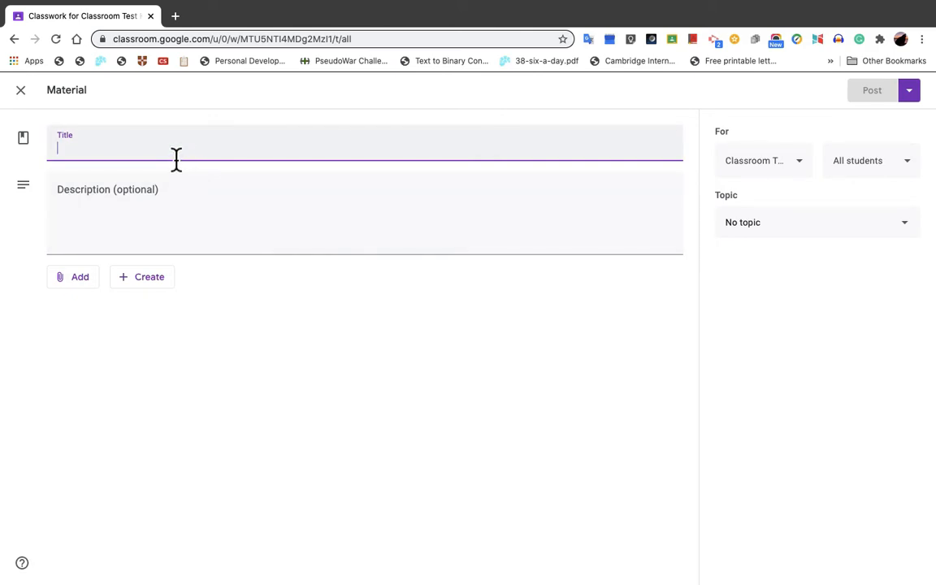
# Step: Title the material "Bones in the body" and enter the description "Please watch the video."
pyautogui.write('Bone')
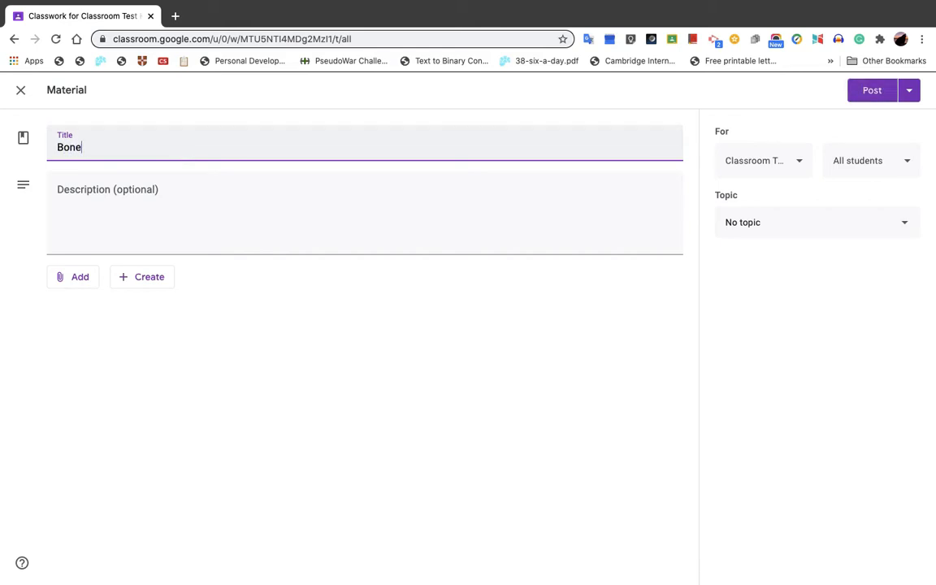
pyautogui.write('s in the body')
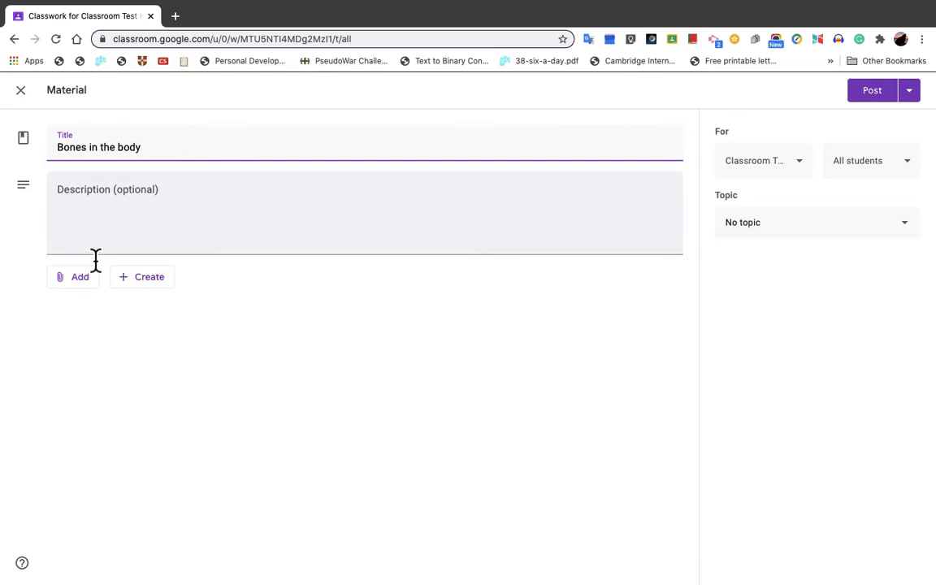
pyautogui.click(123, 198)
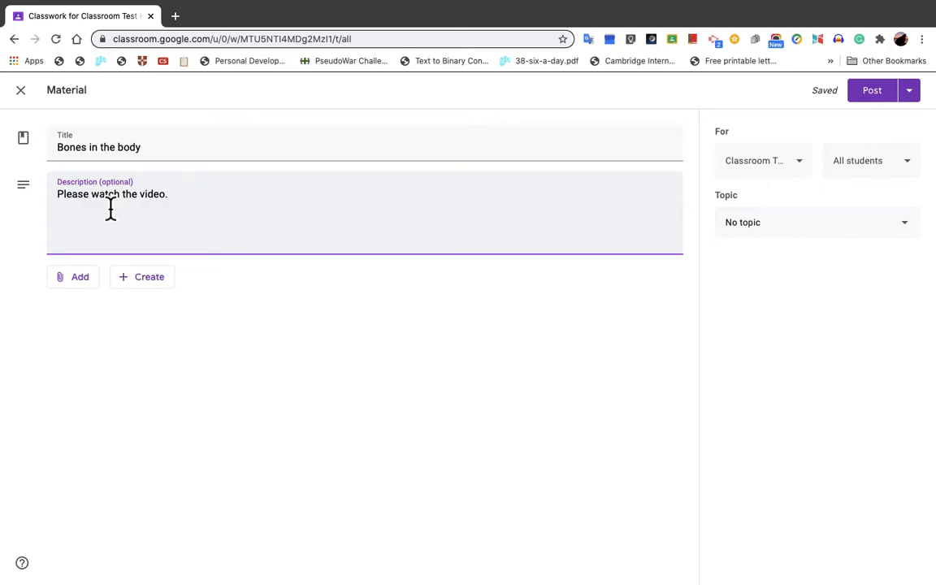
# Step: Start attaching a YouTube video to the material, and open YouTube in a new browser tab
pyautogui.click(92, 286)
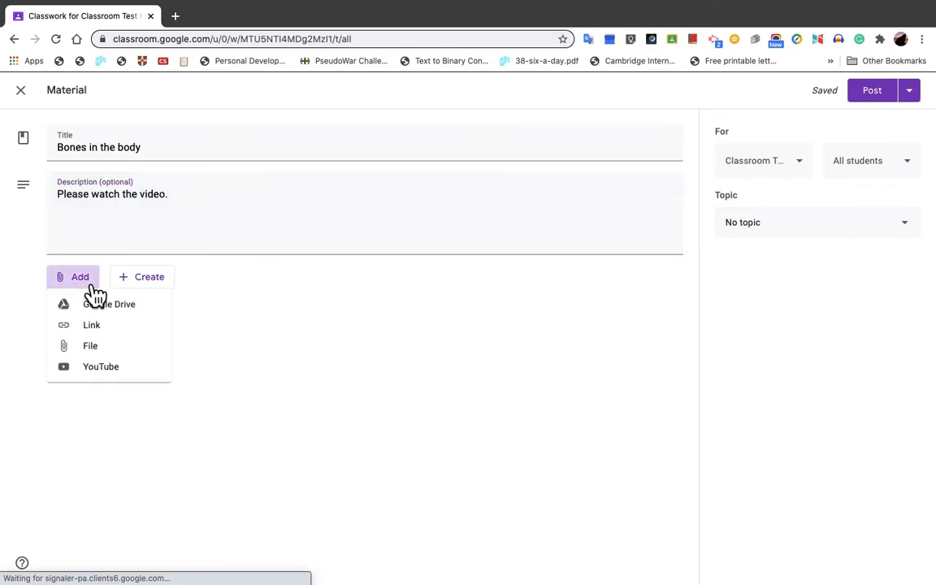
pyautogui.click(112, 369)
pyautogui.click(175, 16)
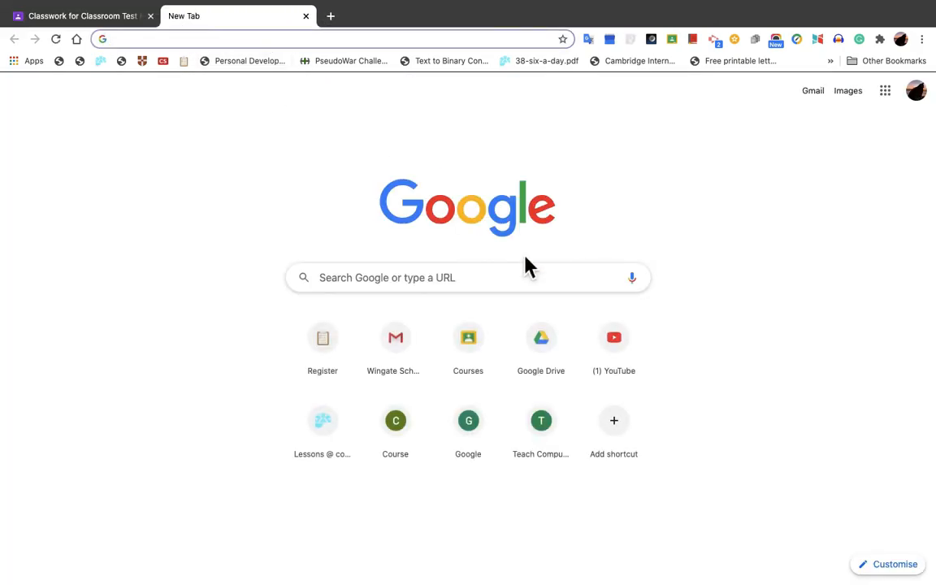
pyautogui.click(621, 352)
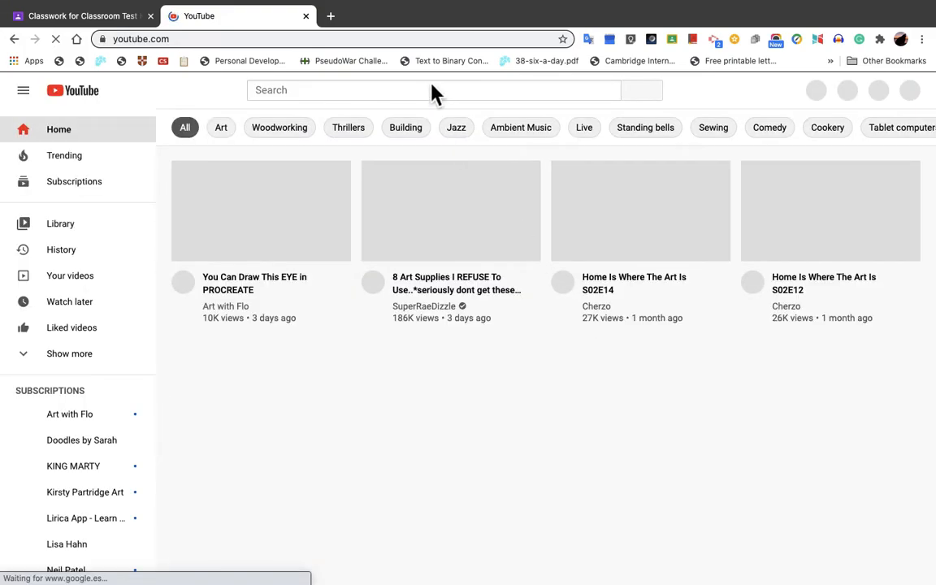
# Step: Search YouTube for "bones in the human body song"
pyautogui.click(430, 90)
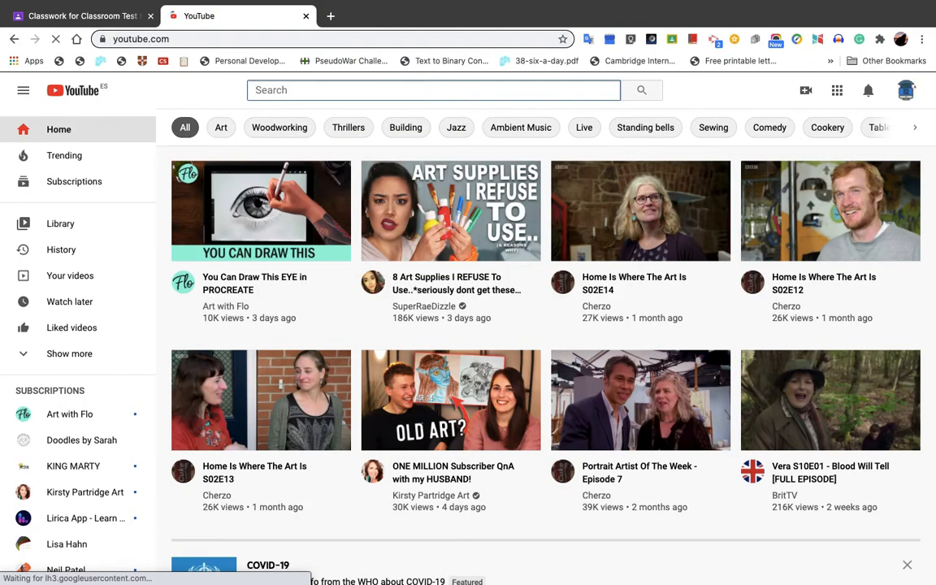
pyautogui.write('Bones in the human bi')
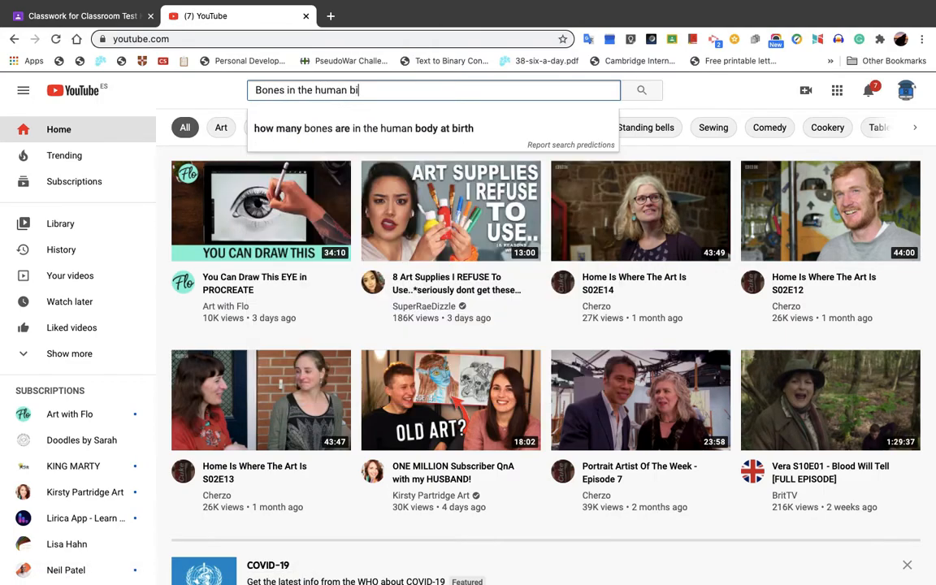
pyautogui.write('dy')
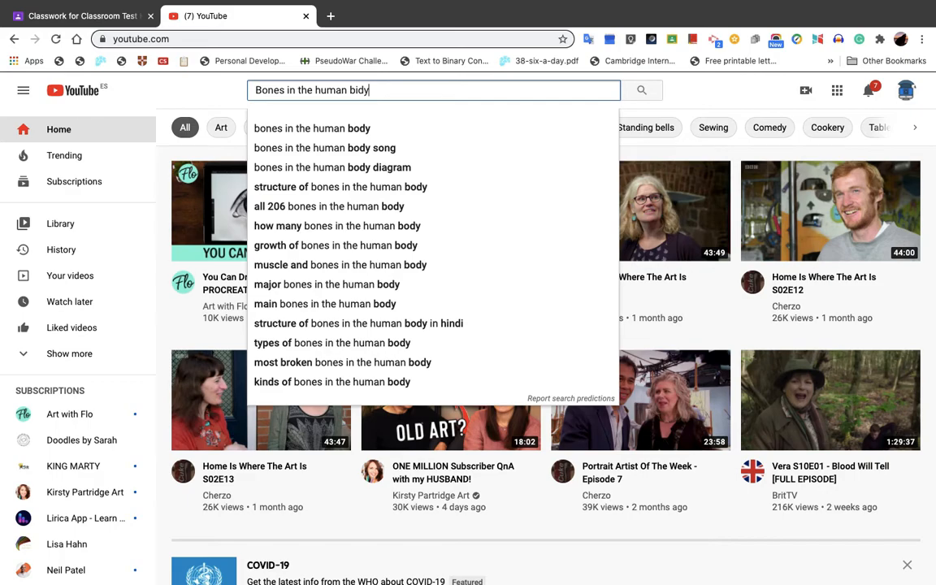
pyautogui.click(382, 151)
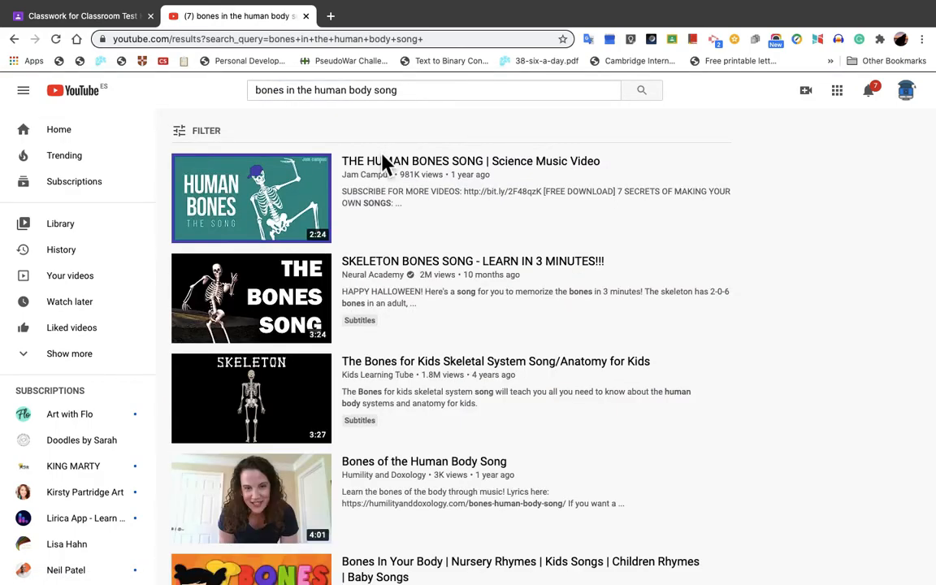
# Step: Open the video "THE HUMAN BONES SONG | Science Music Video" and pause its playback
pyautogui.moveTo(447, 177)
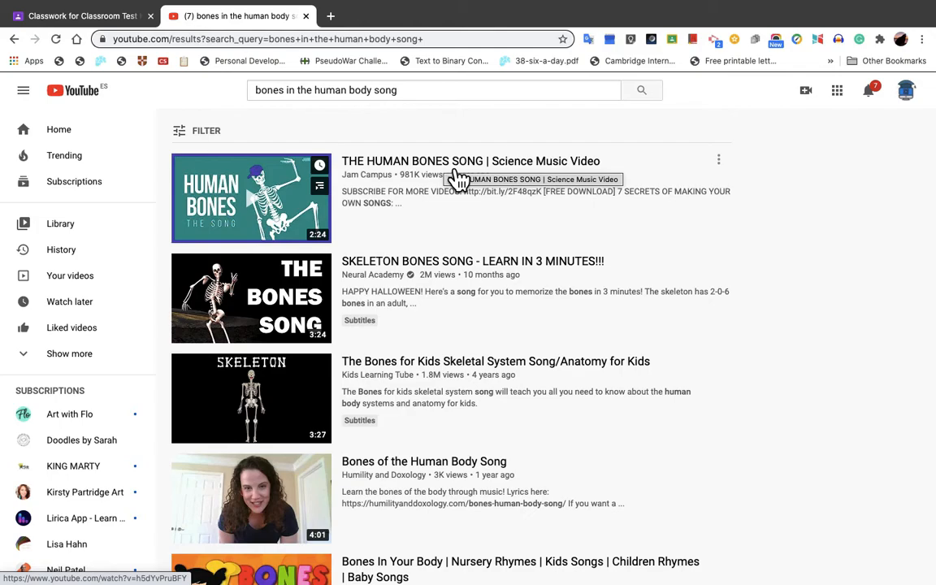
pyautogui.click(459, 178)
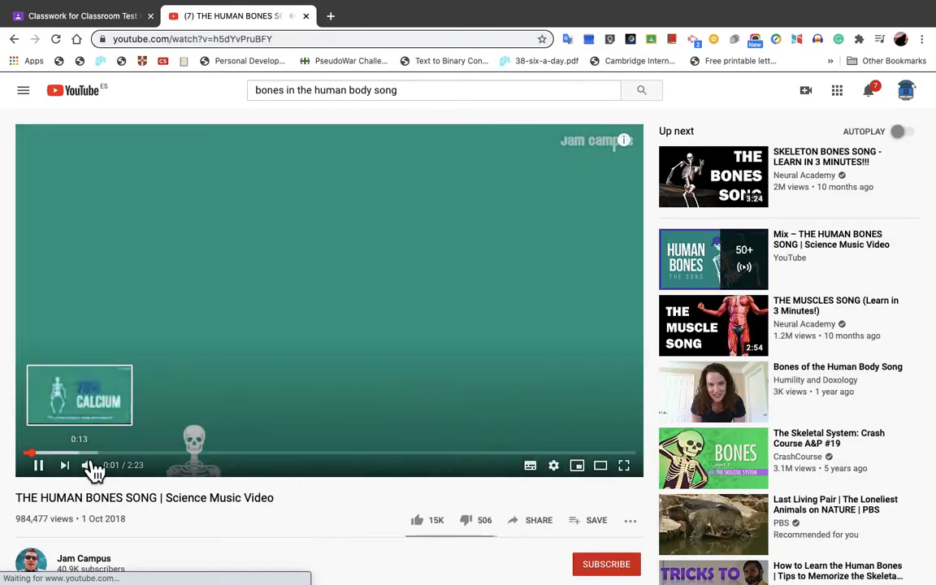
pyautogui.click(41, 469)
pyautogui.scroll(-3, 272, 502)
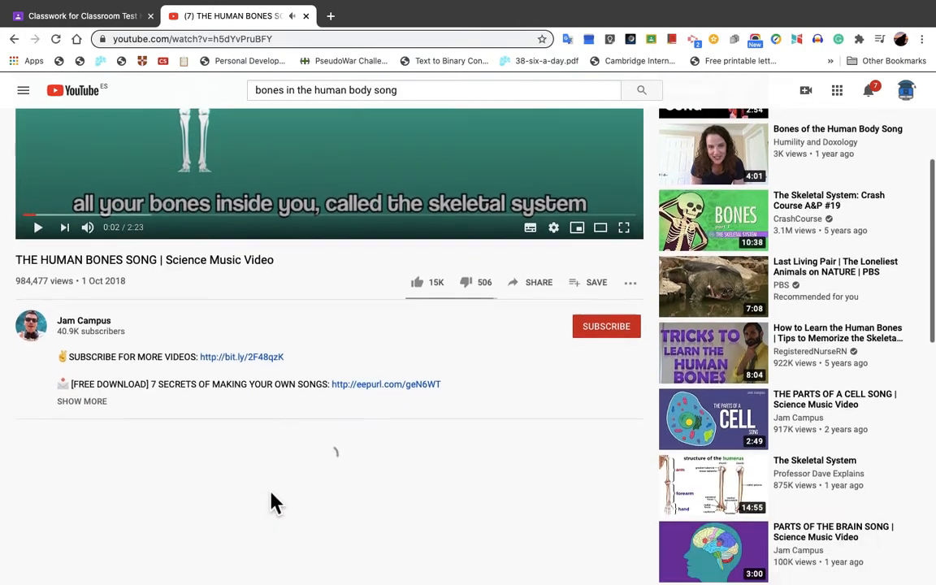
pyautogui.scroll(3, 273, 502)
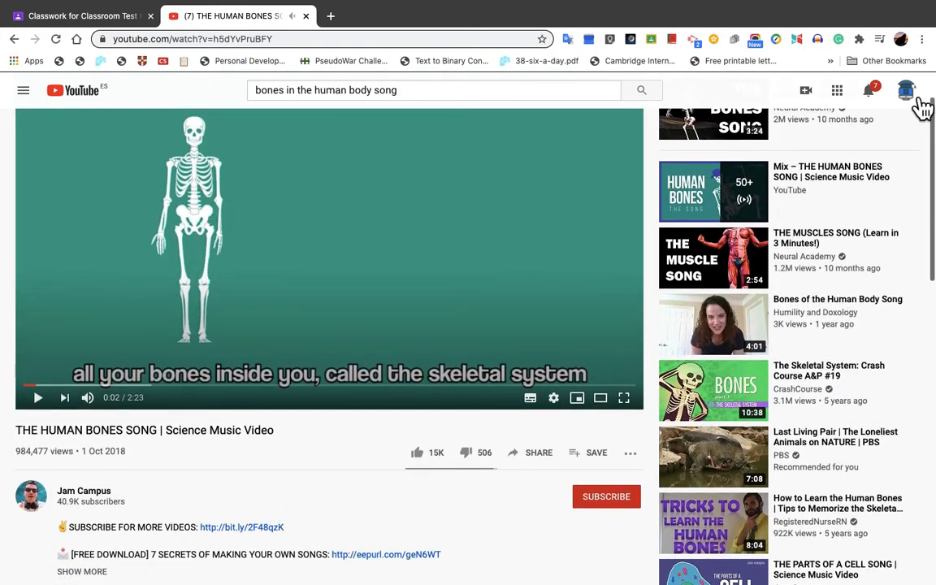
# Step: Switch YouTube from the personal account to the account managed by wingateschool.com
pyautogui.click(921, 98)
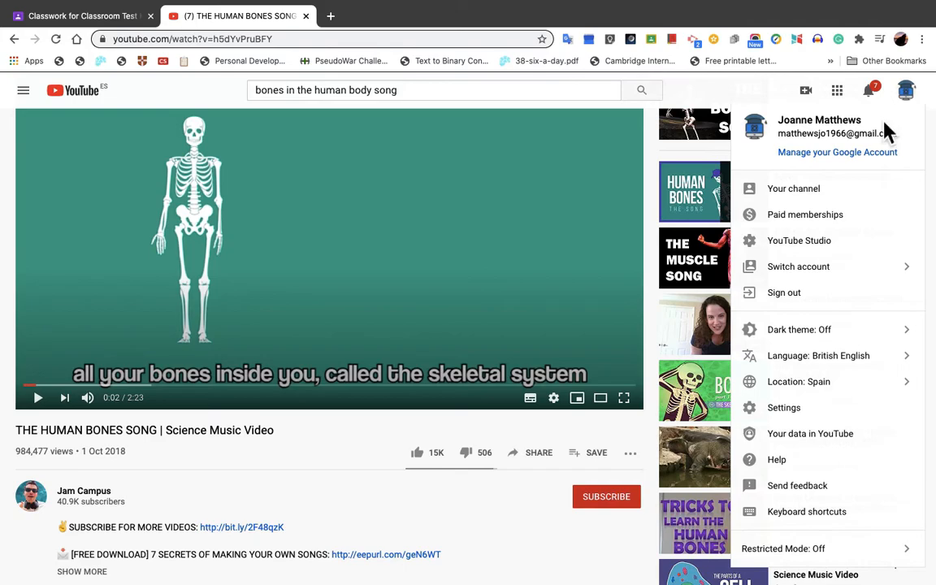
pyautogui.click(825, 273)
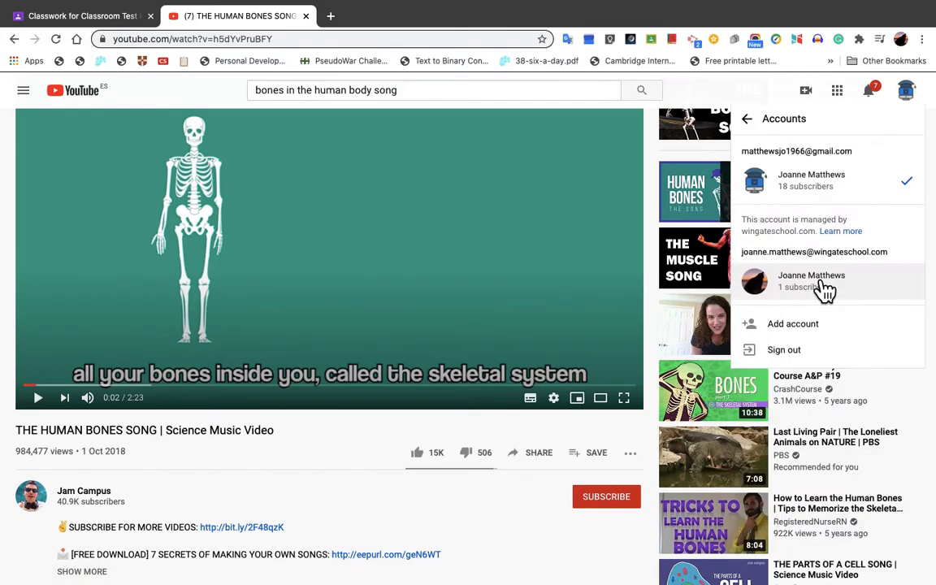
pyautogui.click(831, 302)
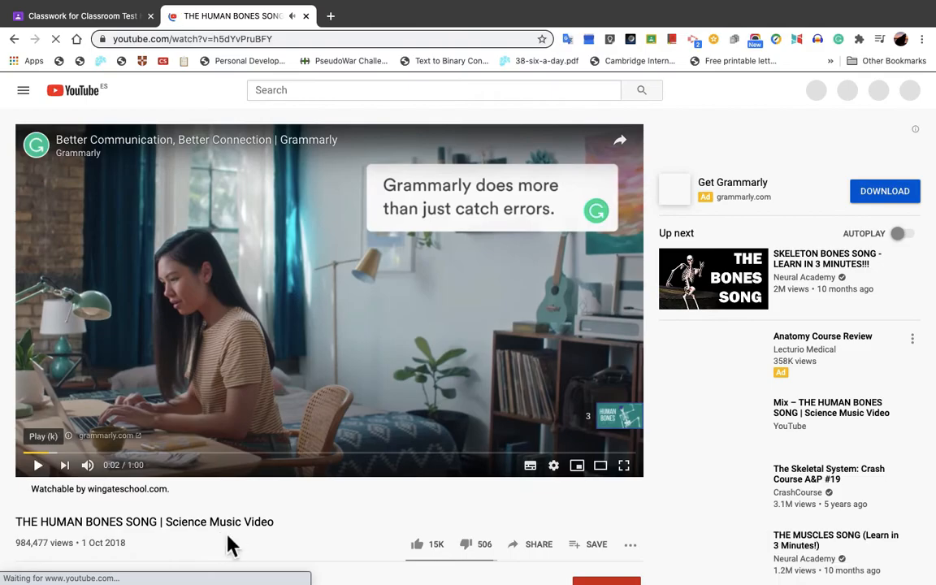
# Step: Copy the share link of THE HUMAN BONES SONG video
pyautogui.scroll(-5, 230, 546)
pyautogui.scroll(5, 230, 546)
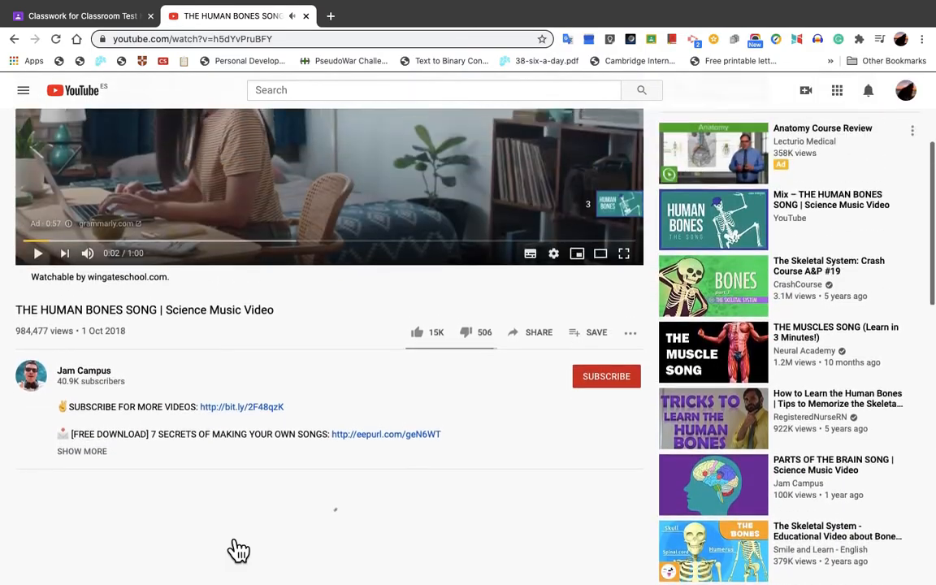
pyautogui.scroll(1, 227, 536)
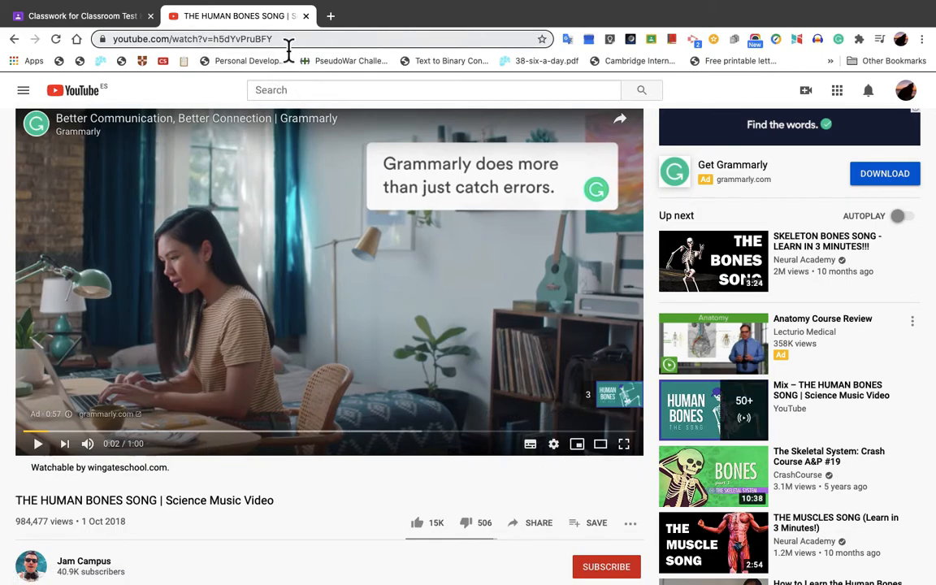
pyautogui.click(547, 533)
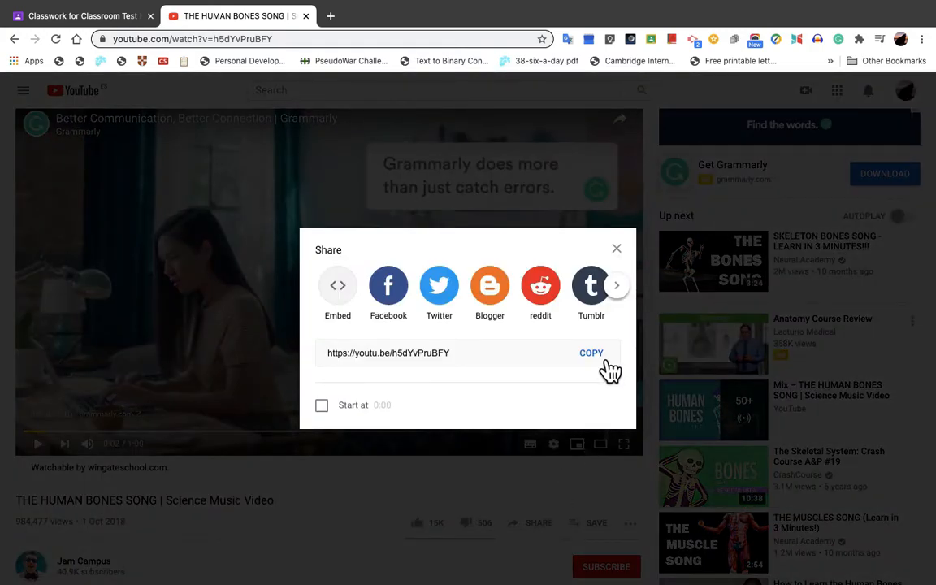
pyautogui.click(602, 363)
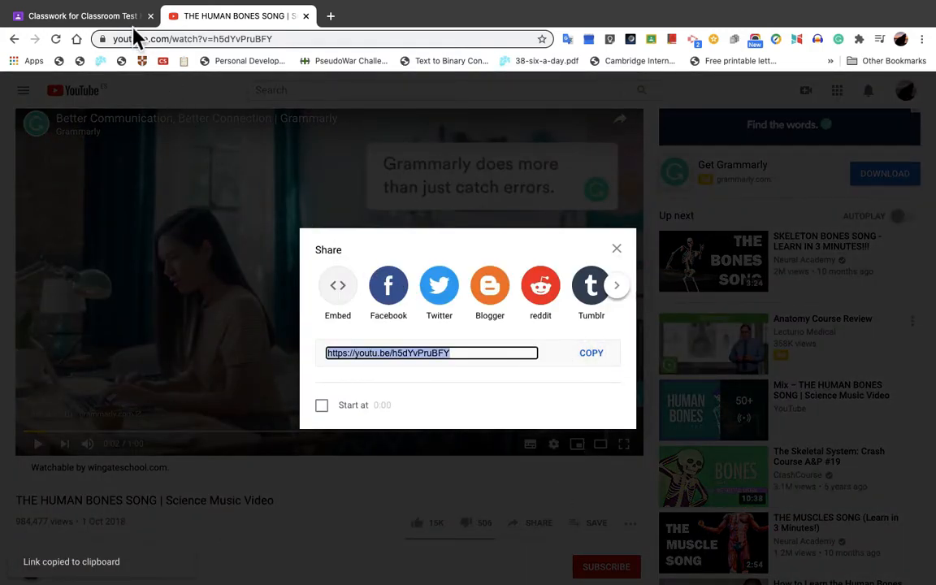
# Step: Switch back to Classroom and attach THE HUMAN BONES SONG video to the material by searching for its copied link
pyautogui.click(119, 25)
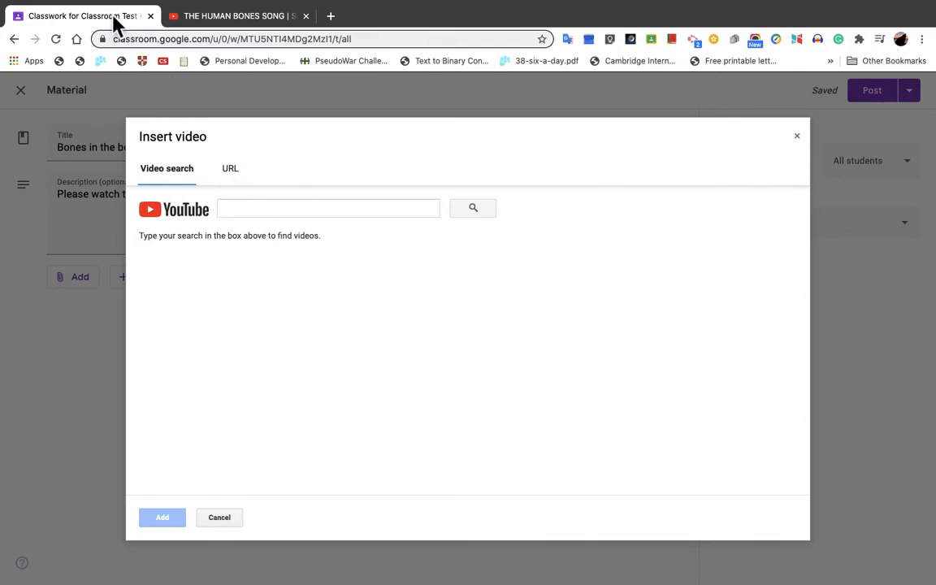
pyautogui.click(259, 212)
pyautogui.press('super+v')
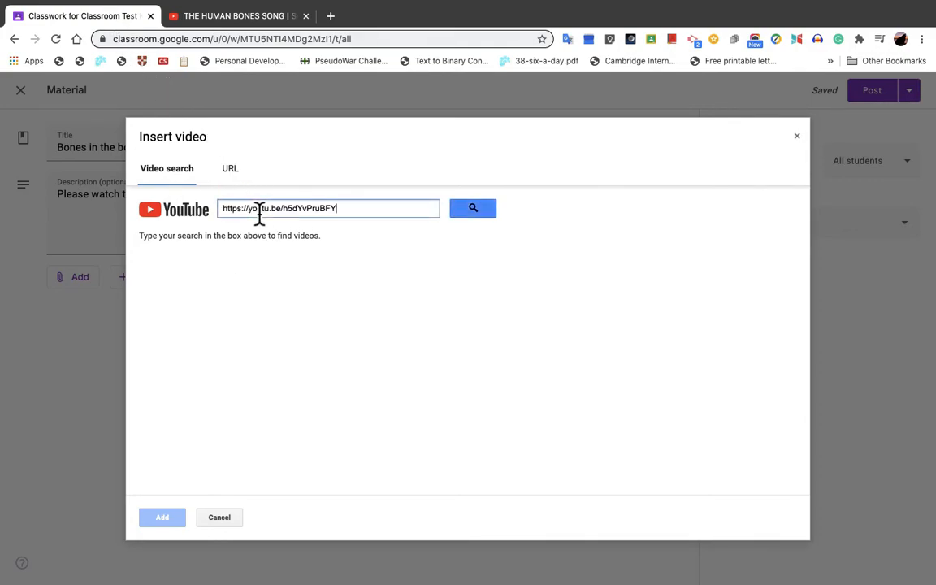
pyautogui.click(478, 211)
pyautogui.click(444, 293)
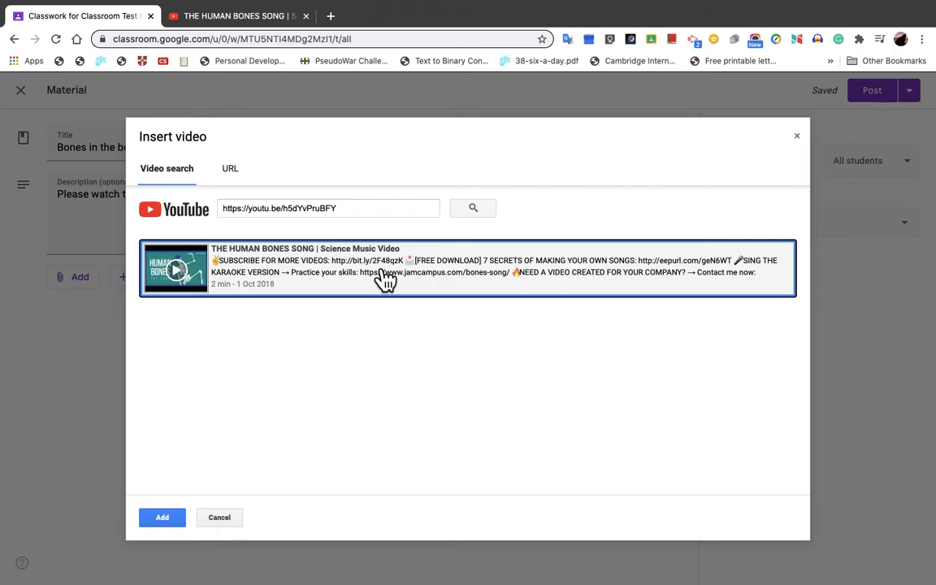
pyautogui.click(433, 292)
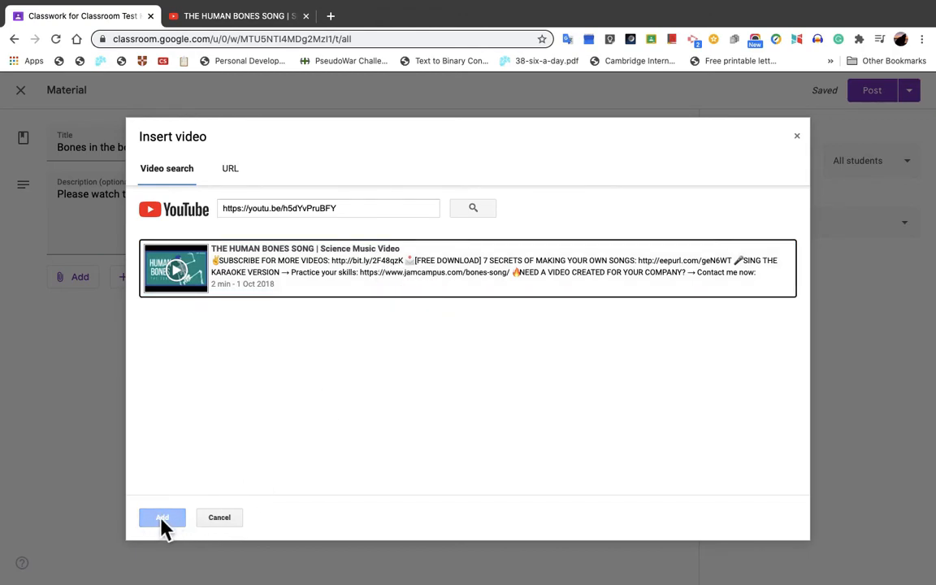
pyautogui.click(424, 274)
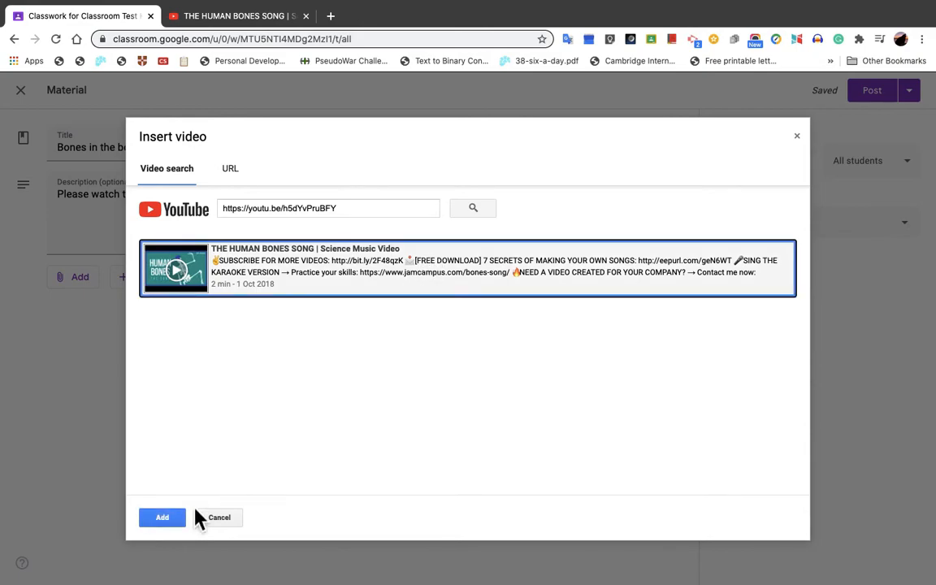
pyautogui.click(162, 518)
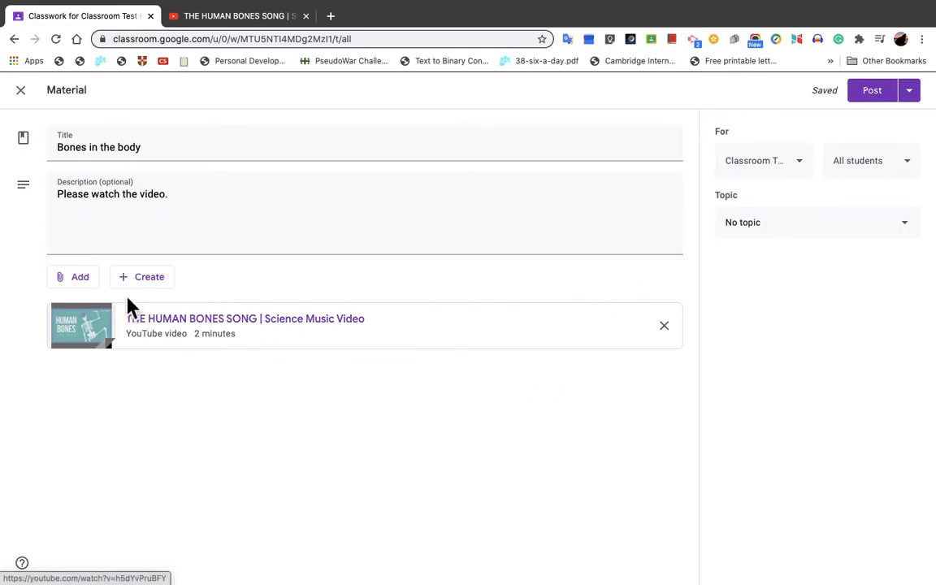
# Step: Try attaching the INDUCTION ks3 slides from Google Drive to the material, and remove that attachment again
pyautogui.click(93, 289)
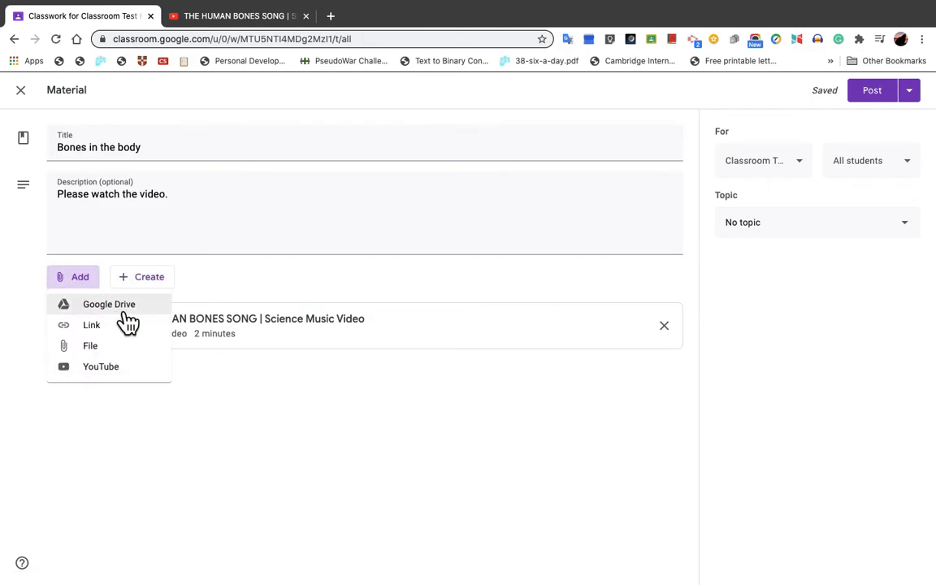
pyautogui.click(129, 321)
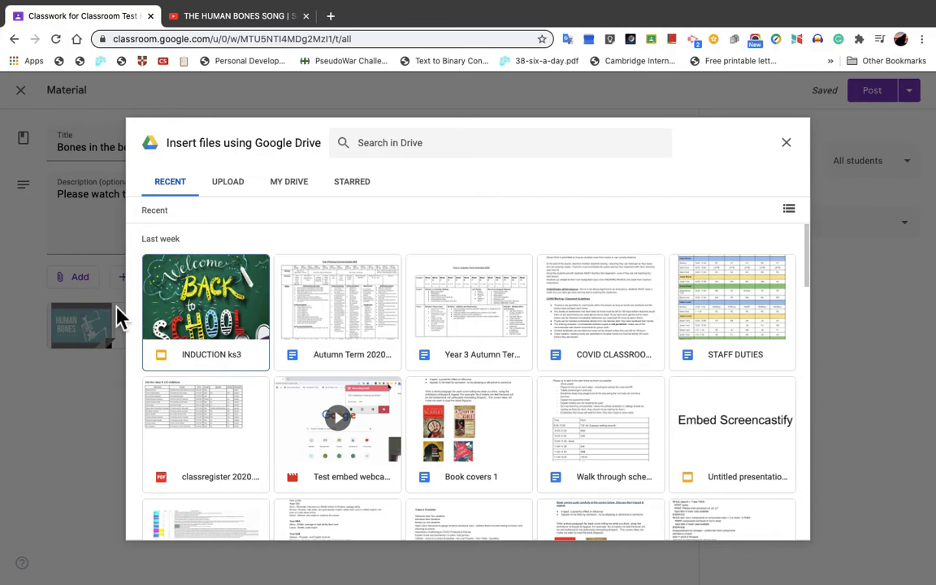
pyautogui.scroll(-3, 375, 438)
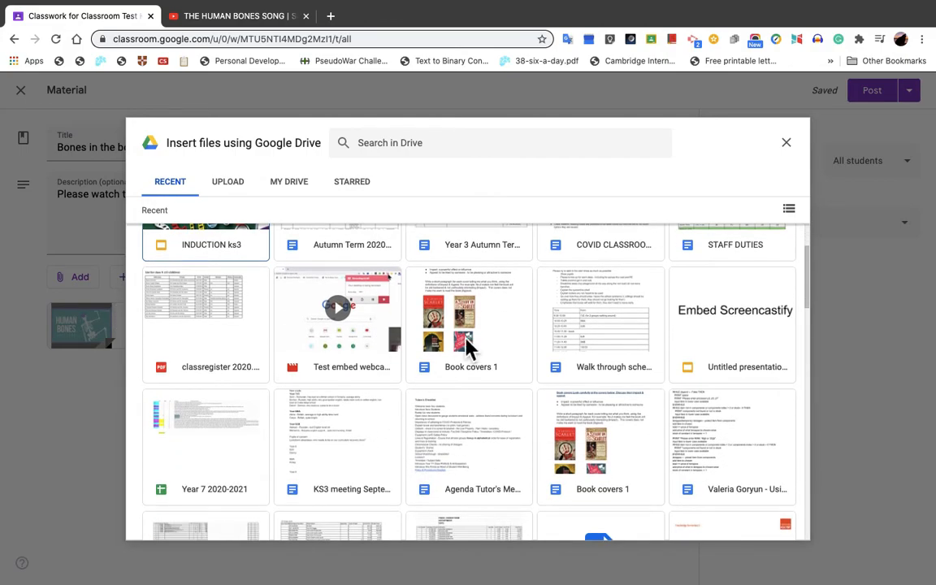
pyautogui.scroll(3, 468, 348)
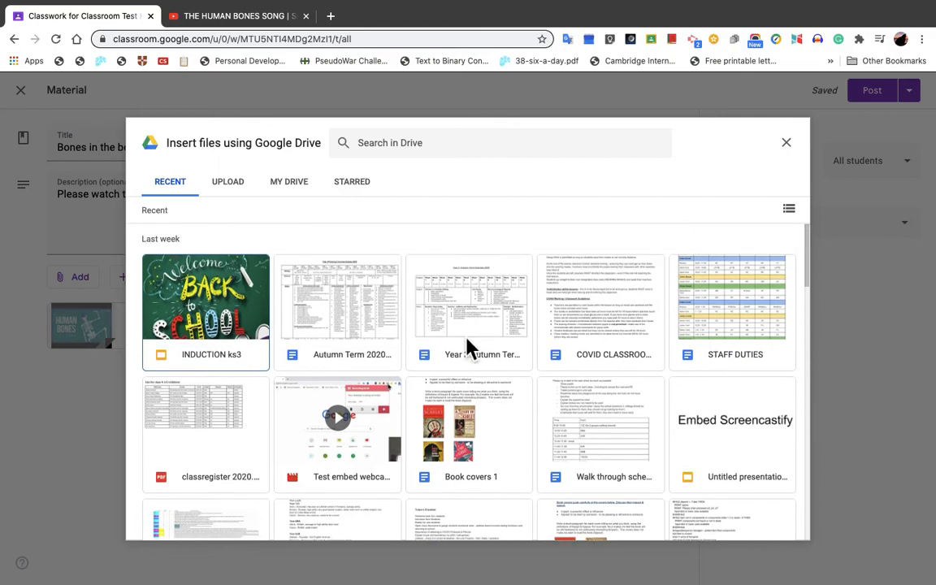
pyautogui.doubleClick(230, 330)
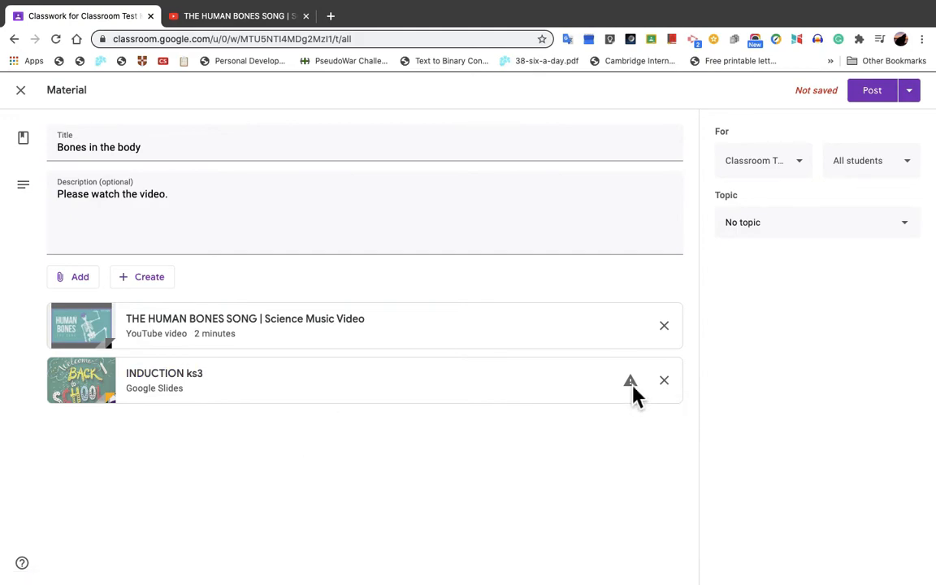
pyautogui.moveTo(633, 389)
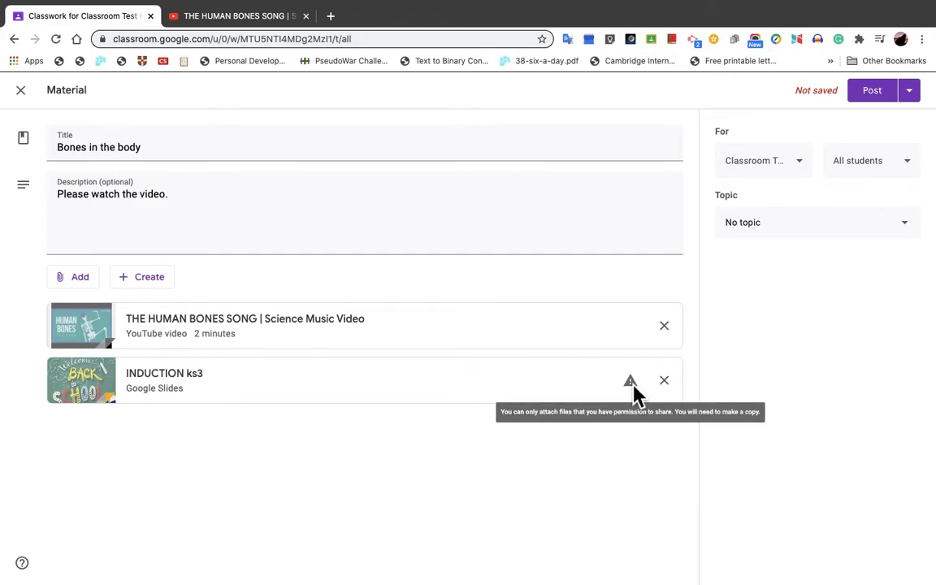
pyautogui.click(674, 388)
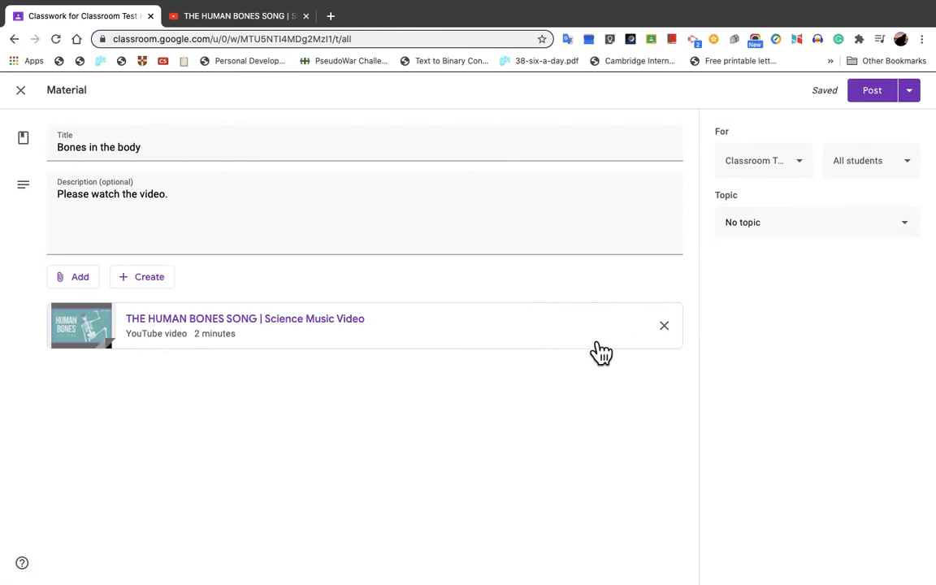
# Step: Browse the recent Google Drive files offered for attachment and close the picker without adding one
pyautogui.click(89, 283)
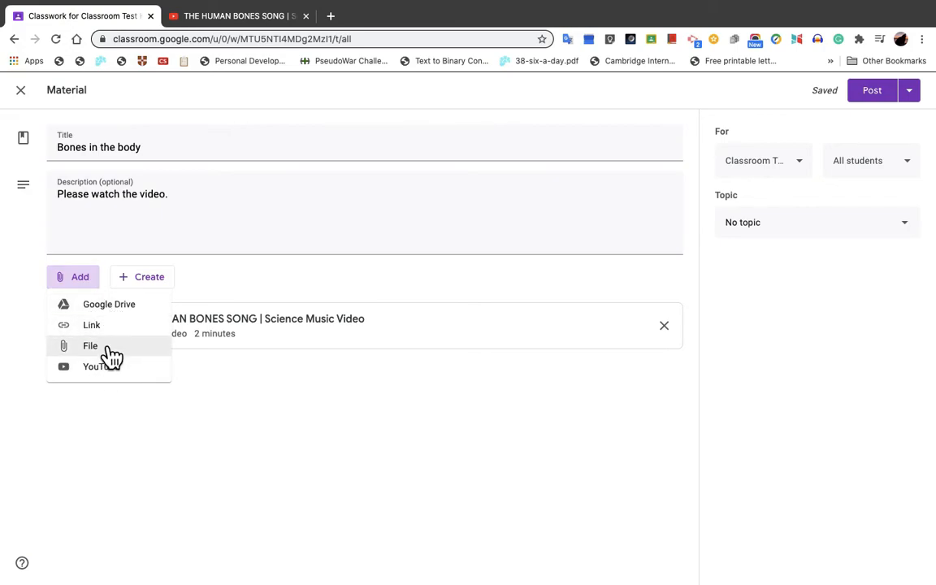
pyautogui.click(117, 313)
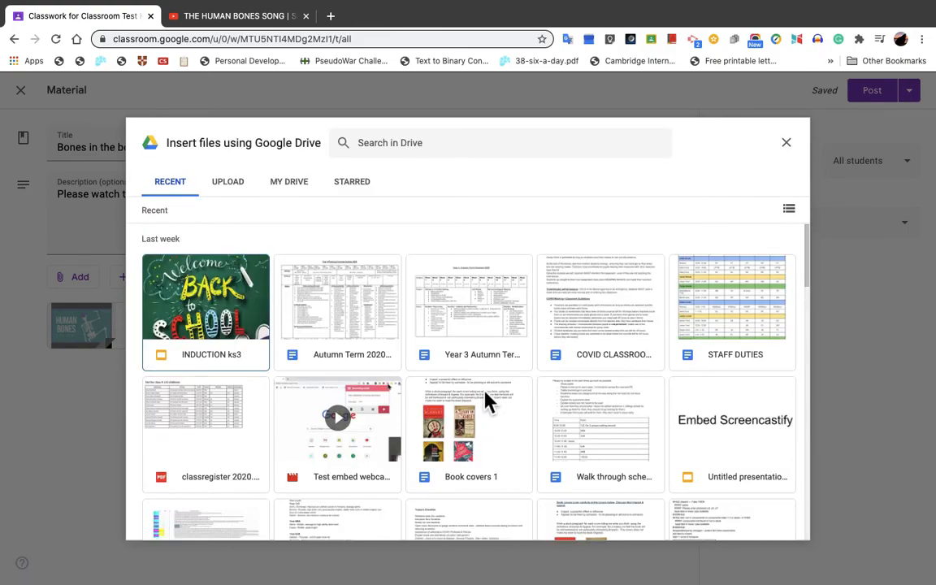
pyautogui.scroll(-15, 487, 400)
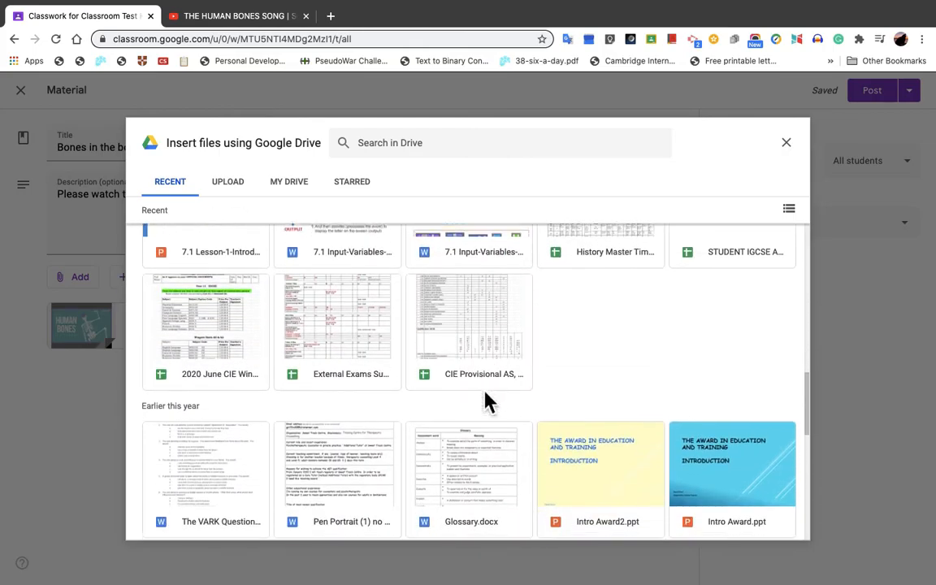
pyautogui.scroll(-10, 488, 400)
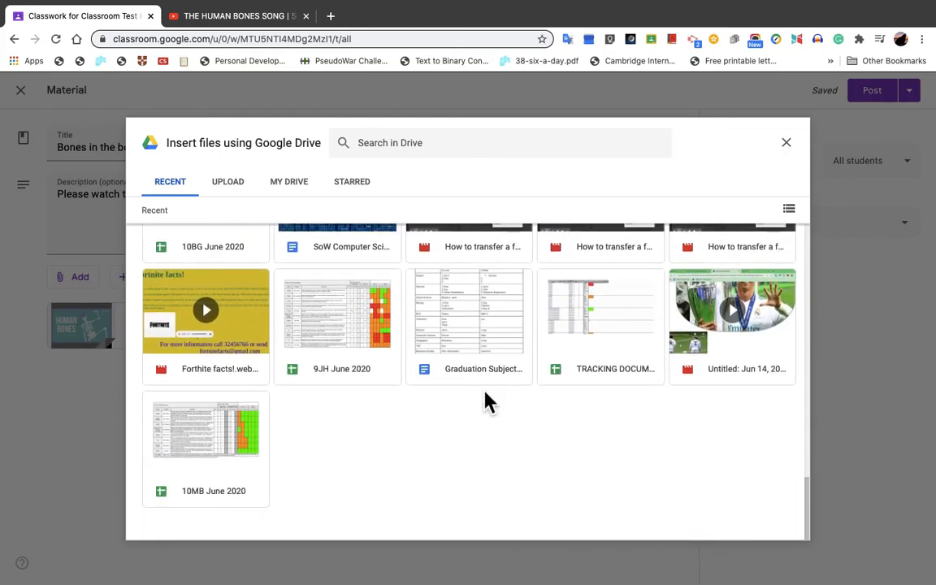
pyautogui.scroll(5, 487, 400)
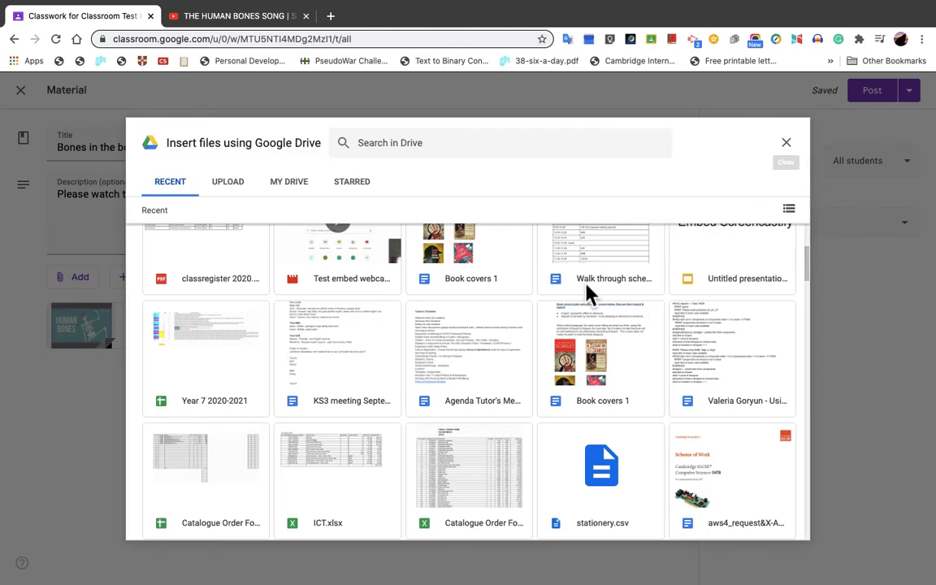
pyautogui.click(795, 147)
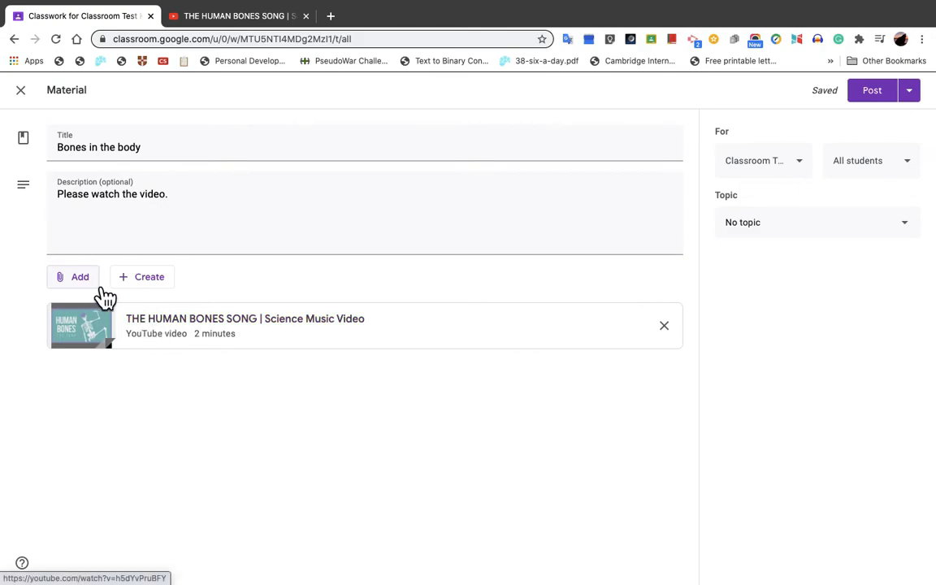
# Step: Examine the file upload option by browsing the computer's Desktop and godaddy folder, and cancel without uploading anything
pyautogui.click(95, 281)
pyautogui.click(98, 354)
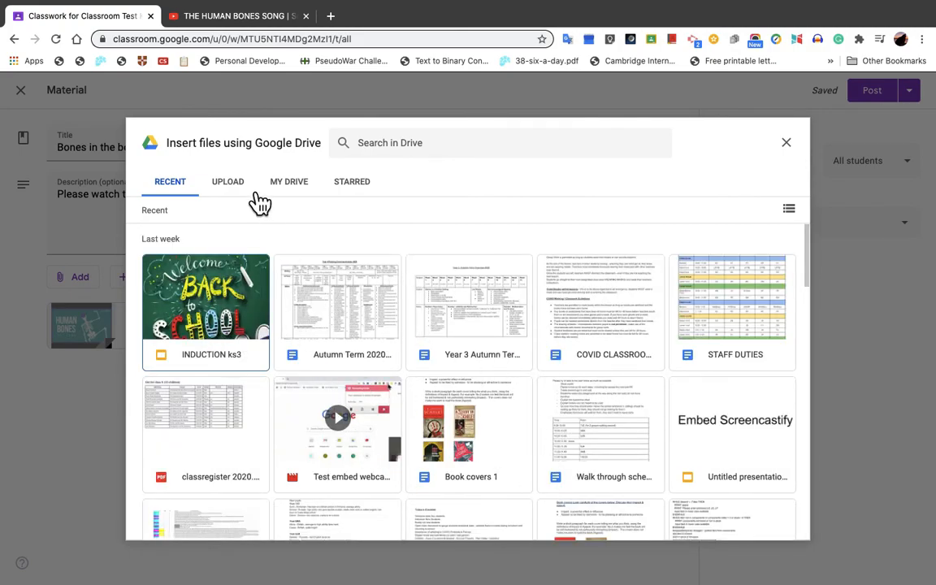
pyautogui.click(230, 182)
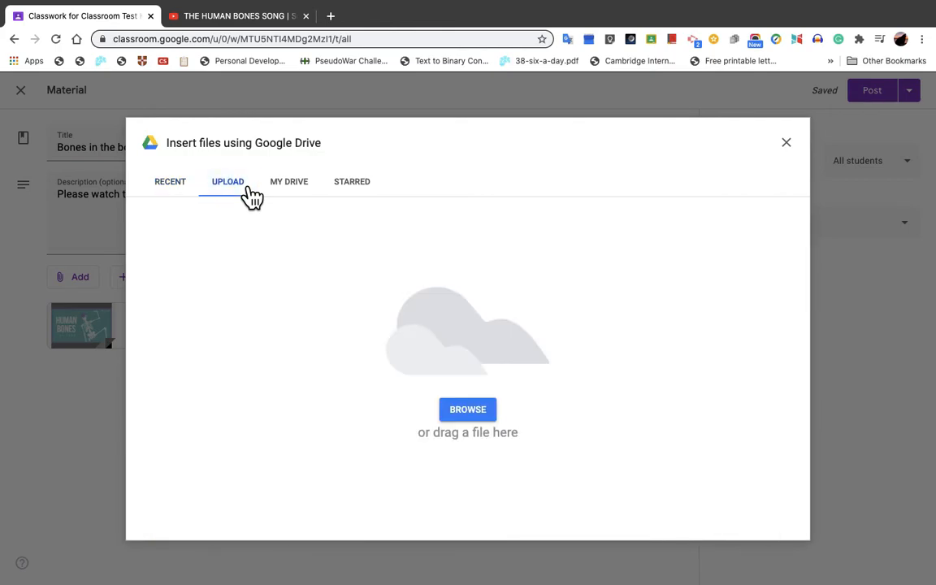
pyautogui.click(486, 418)
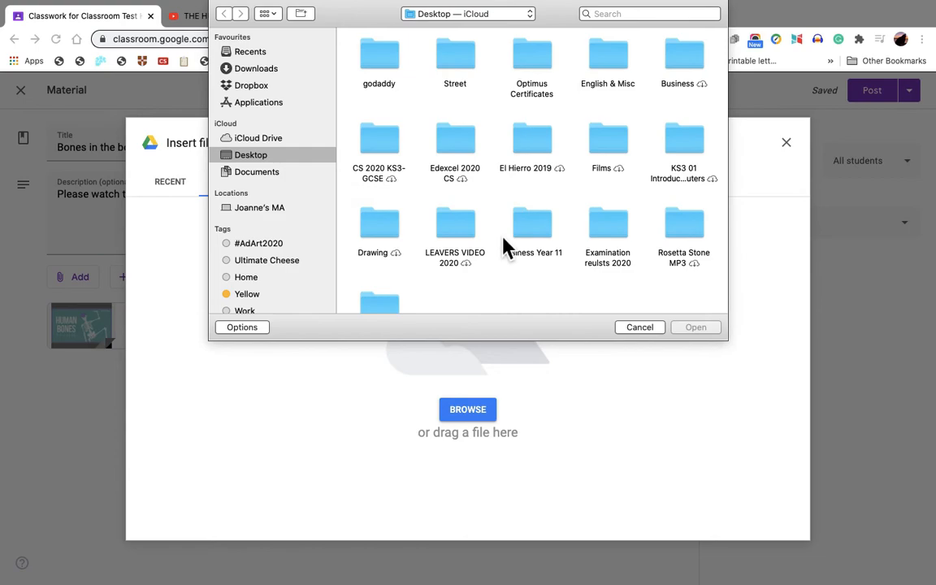
pyautogui.scroll(-2, 504, 244)
pyautogui.scroll(2, 497, 246)
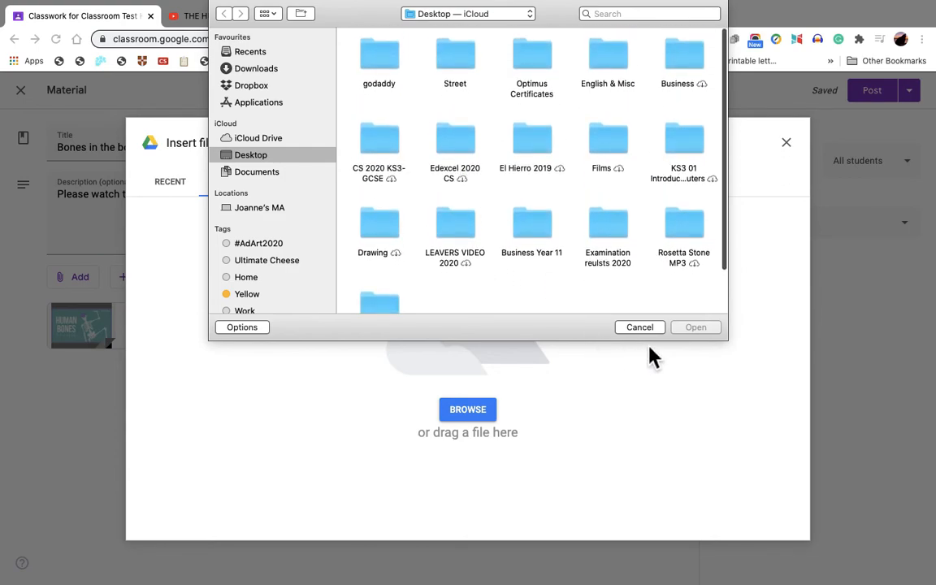
pyautogui.doubleClick(380, 59)
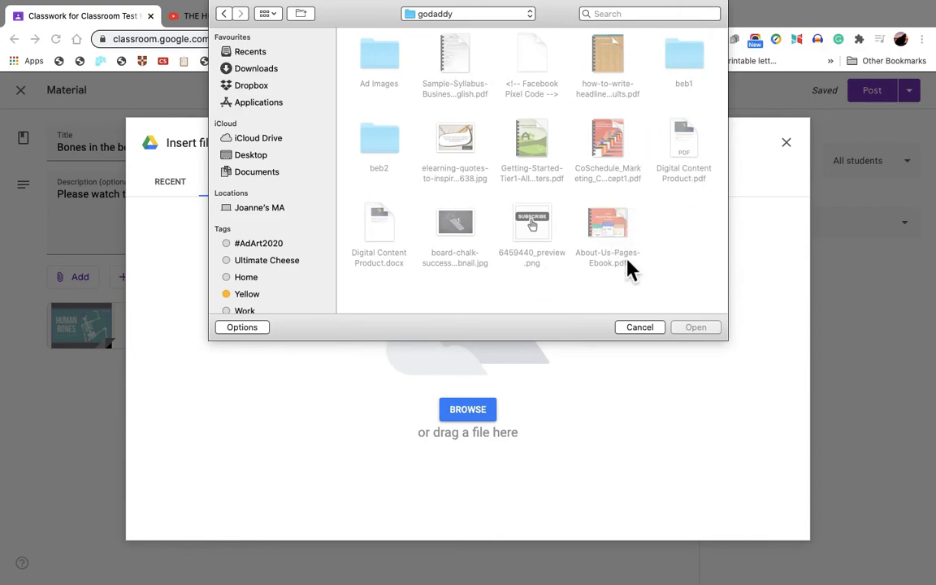
pyautogui.click(639, 327)
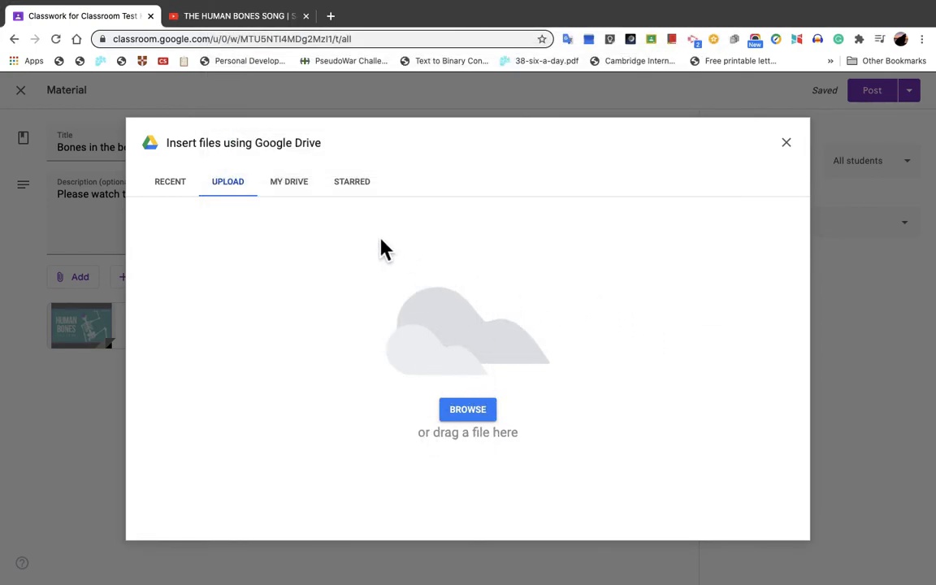
pyautogui.click(788, 145)
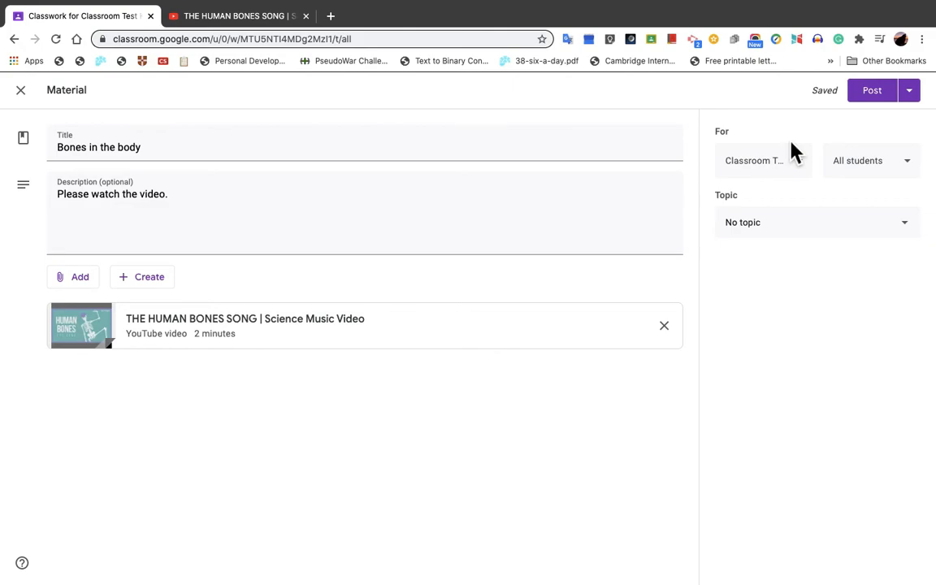
# Step: Post the "Bones in the body" material and start a new announcement in the class stream
pyautogui.click(879, 93)
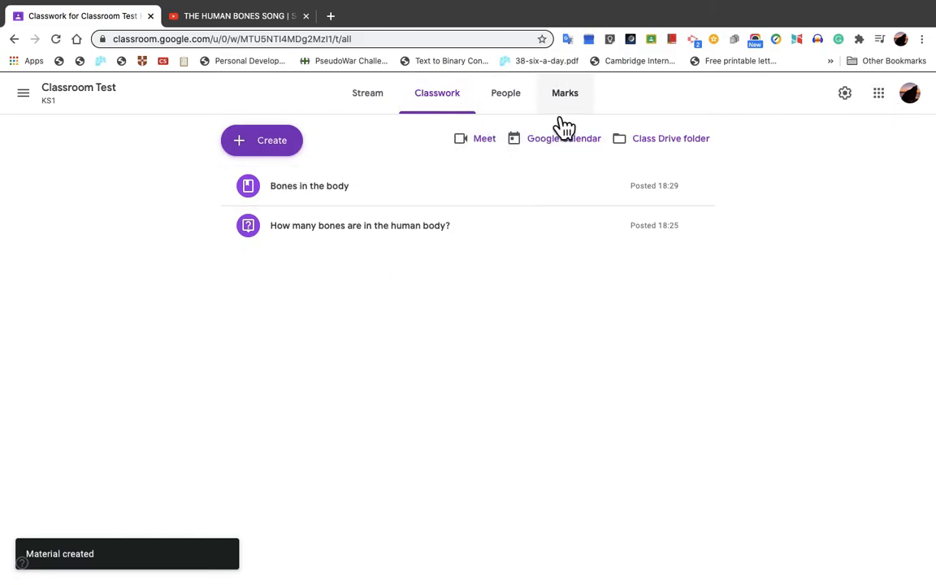
pyautogui.click(378, 110)
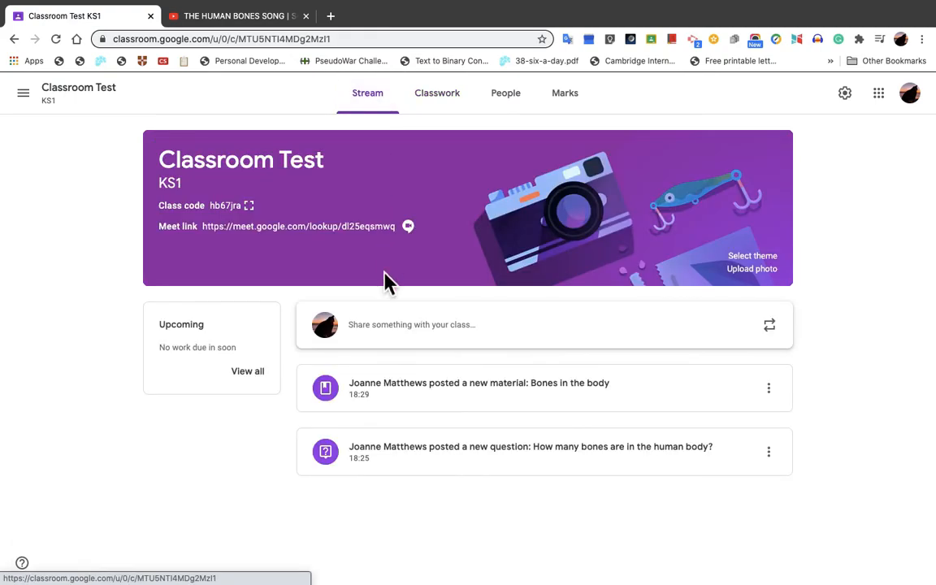
pyautogui.click(395, 335)
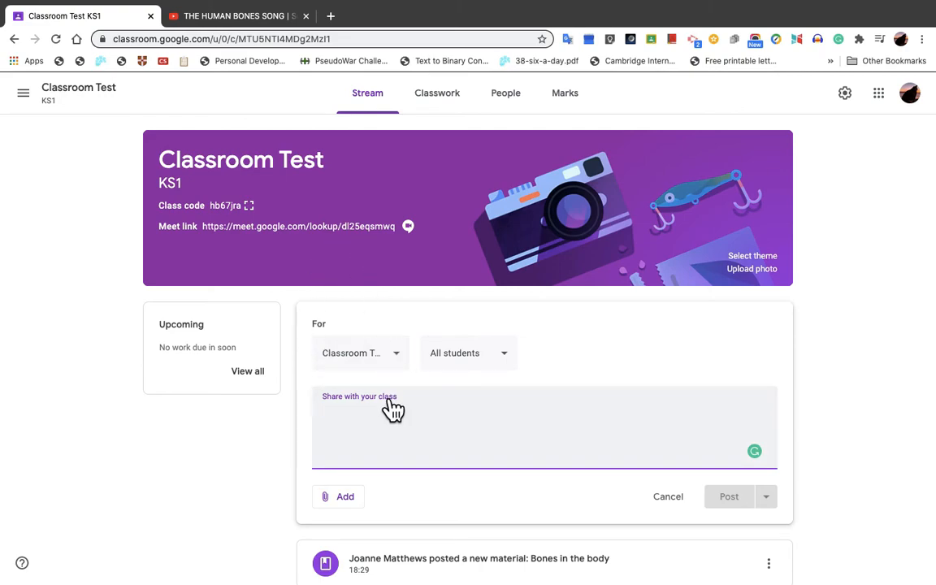
# Step: Try adding classes 4JS, 3AB and 3LE to the announcement's recipients, deselect them again and return to the message text
pyautogui.click(402, 358)
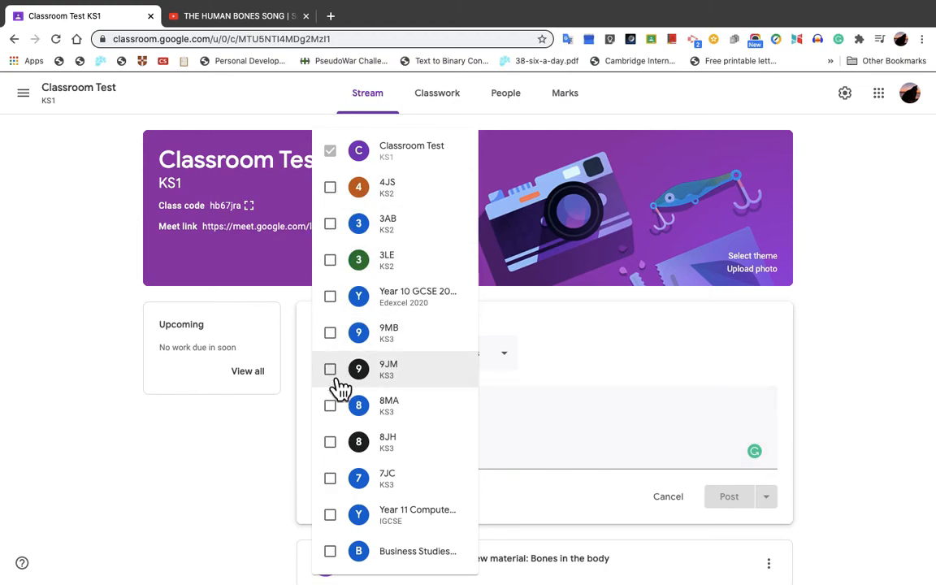
pyautogui.click(341, 202)
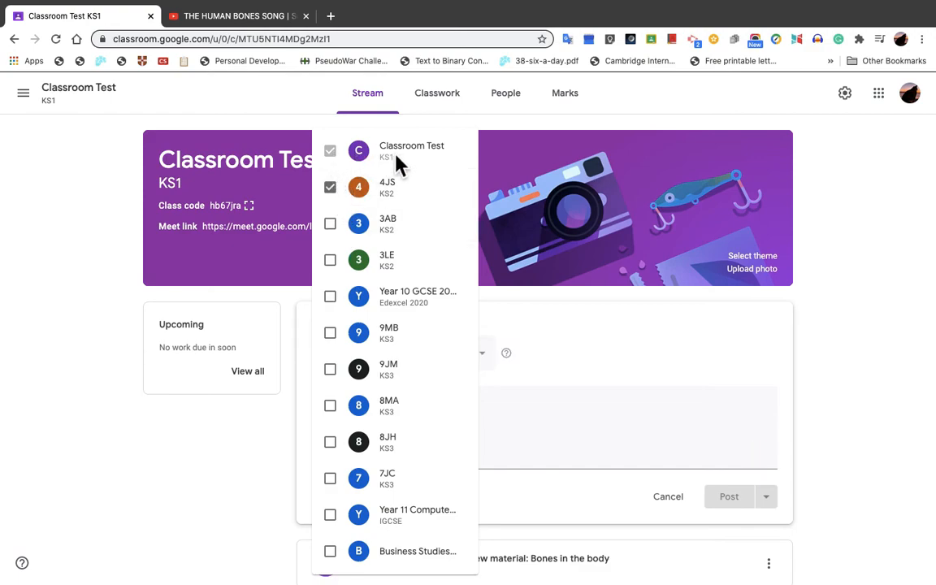
pyautogui.click(345, 233)
pyautogui.click(347, 271)
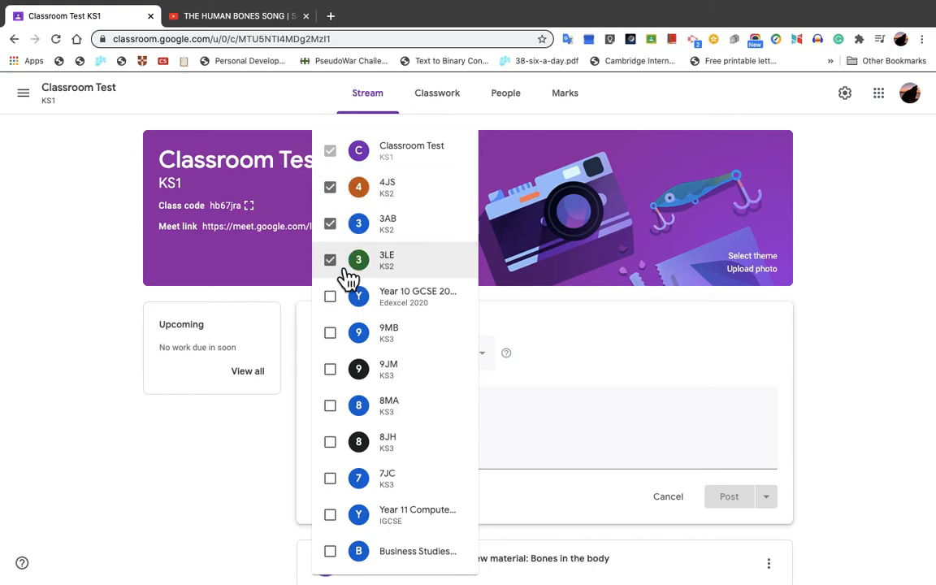
pyautogui.scroll(-2, 391, 410)
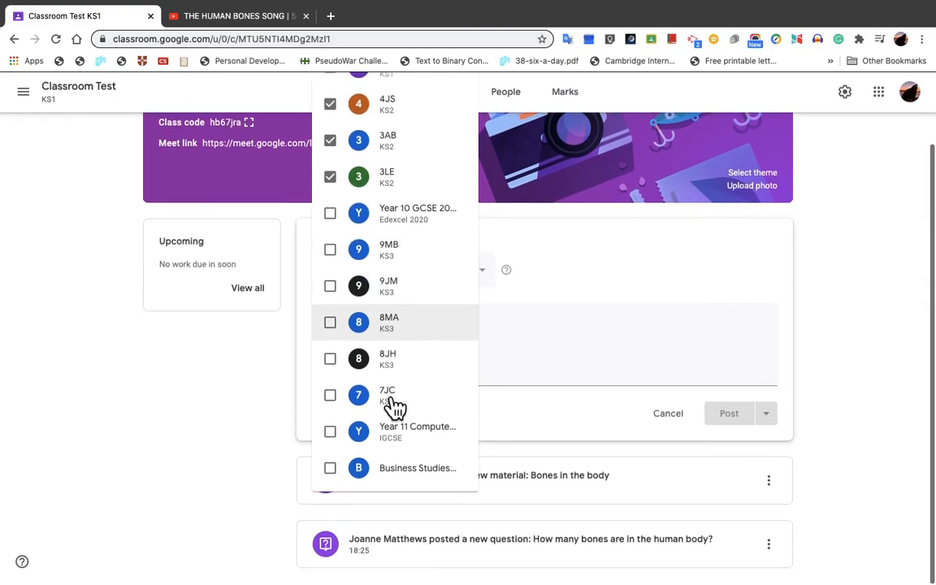
pyautogui.scroll(3, 392, 410)
pyautogui.click(346, 261)
pyautogui.click(347, 237)
pyautogui.click(340, 197)
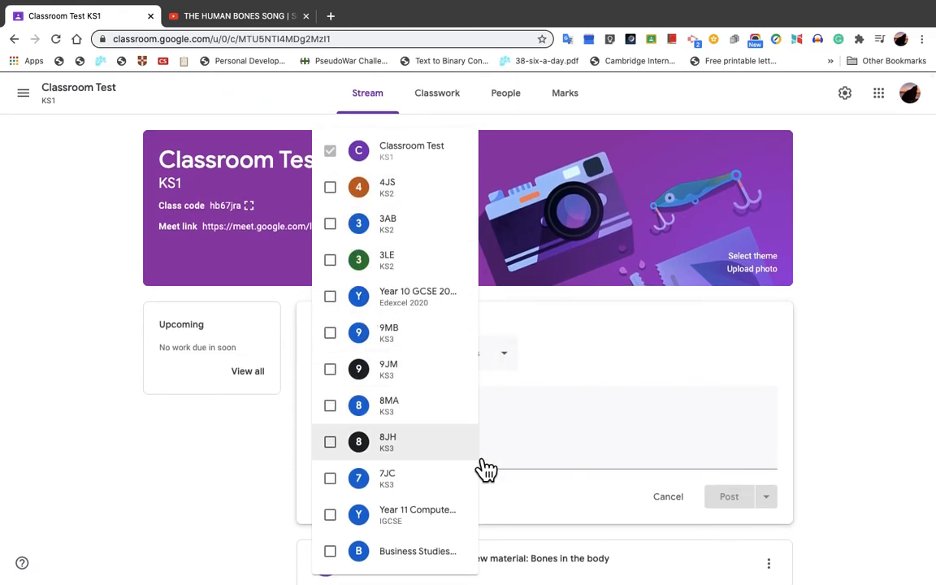
pyautogui.click(534, 431)
pyautogui.click(441, 420)
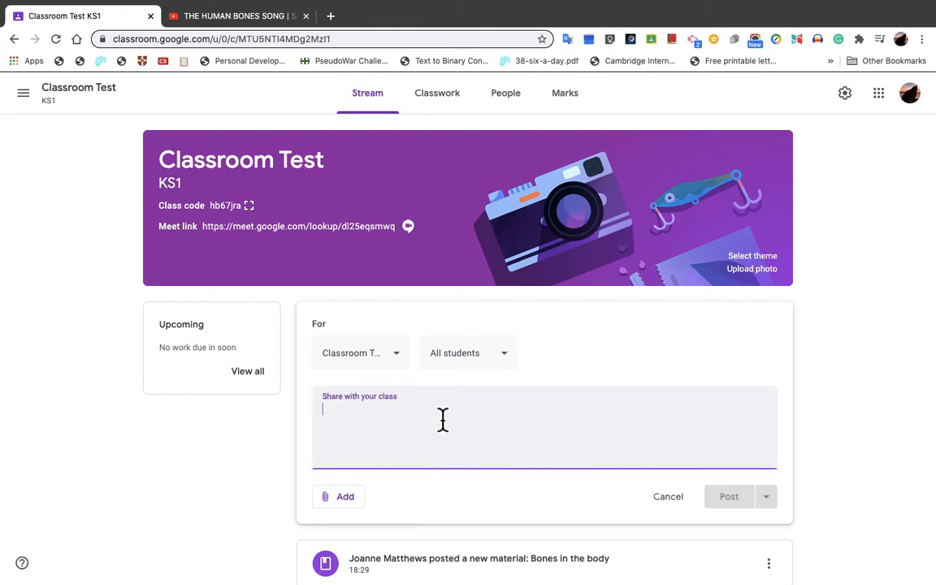
# Step: Write the announcement "Hi guys, hope this helpful. Any questions, please ask!" for all students of Classroom Test and post it
pyautogui.write('Hi')
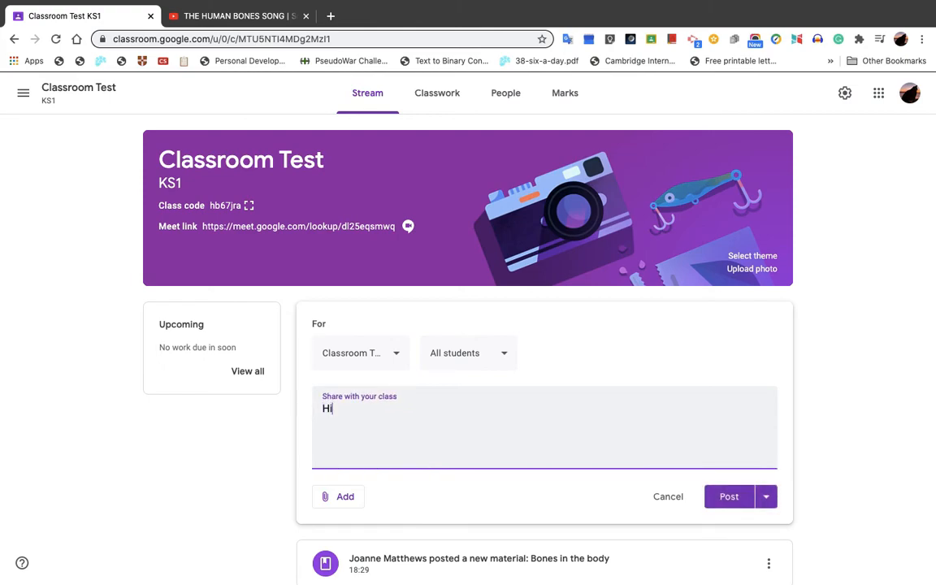
pyautogui.write(' guys, hope this help')
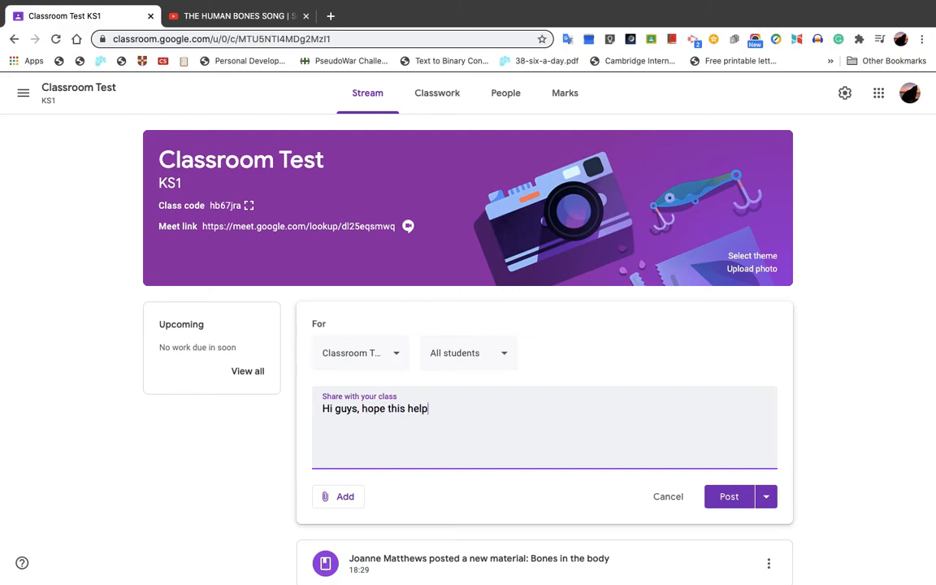
pyautogui.write('ful.  Any questions, pl')
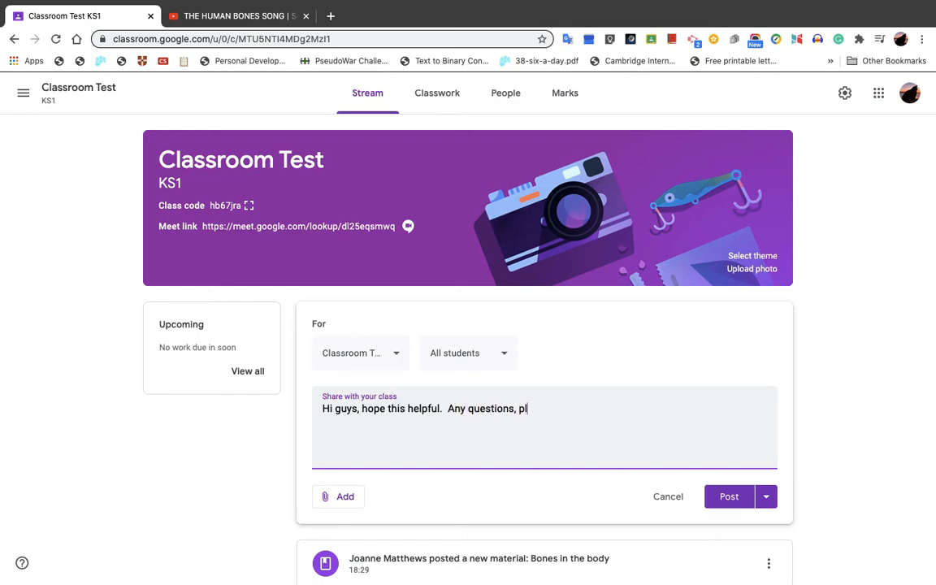
pyautogui.write('ease ask!')
pyautogui.click(740, 514)
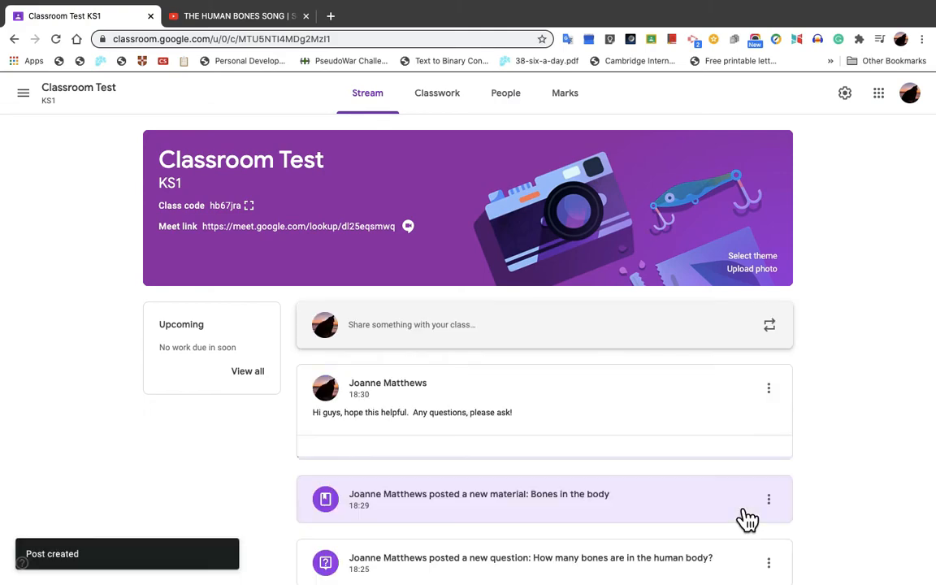
# Step: Examine the options available for the "Bones in the body" post in the stream without choosing one
pyautogui.scroll(-1, 524, 520)
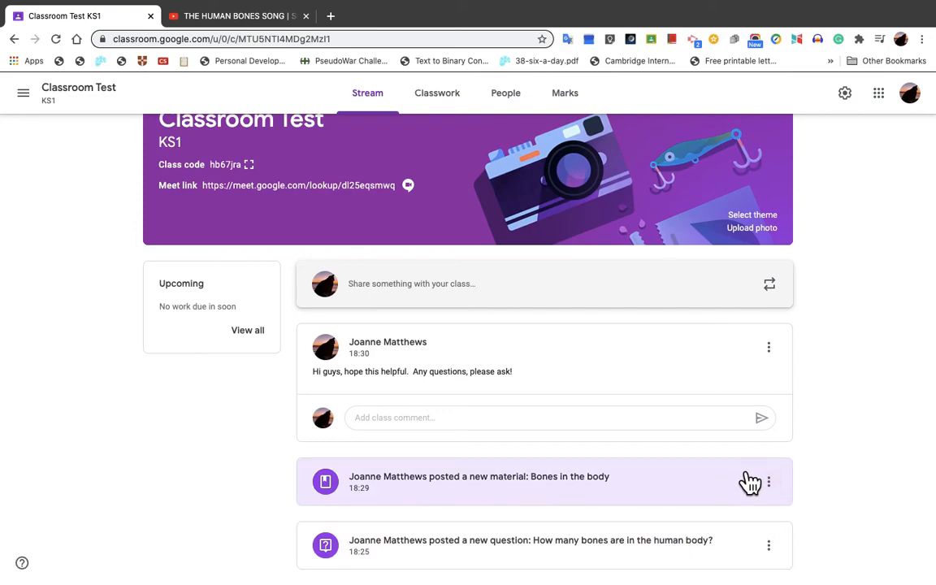
pyautogui.click(780, 490)
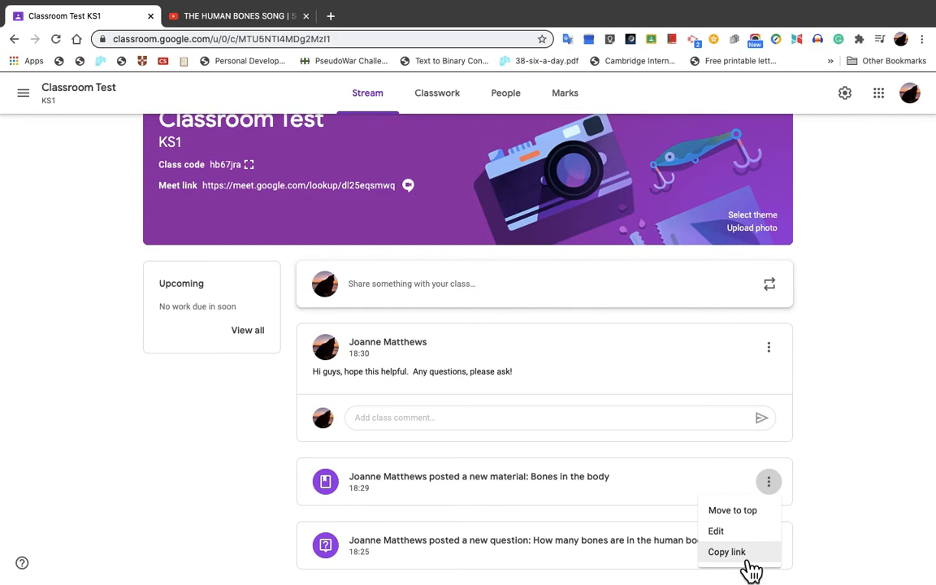
pyautogui.click(782, 492)
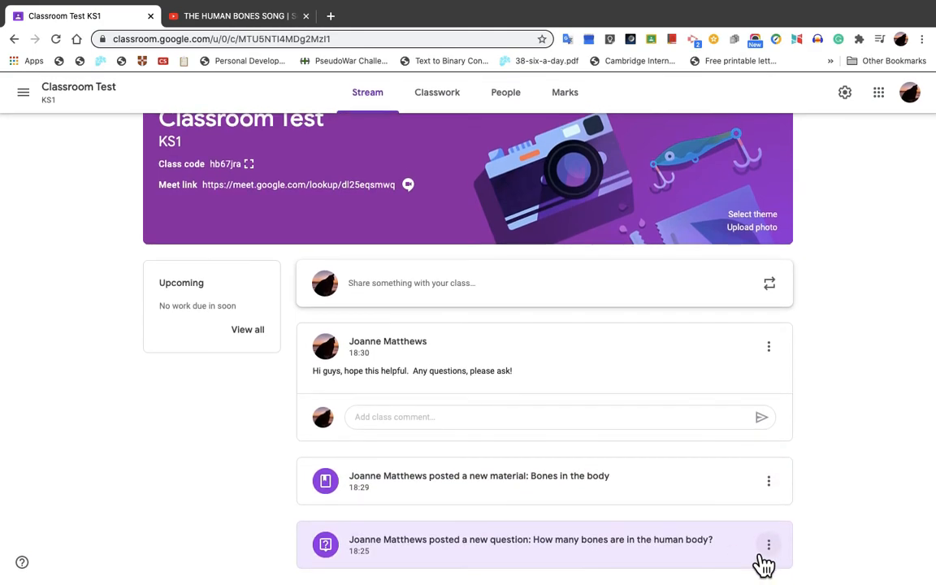
# Step: Open the question "How many bones are in the human body?" and review its details and the students' answers
pyautogui.click(701, 556)
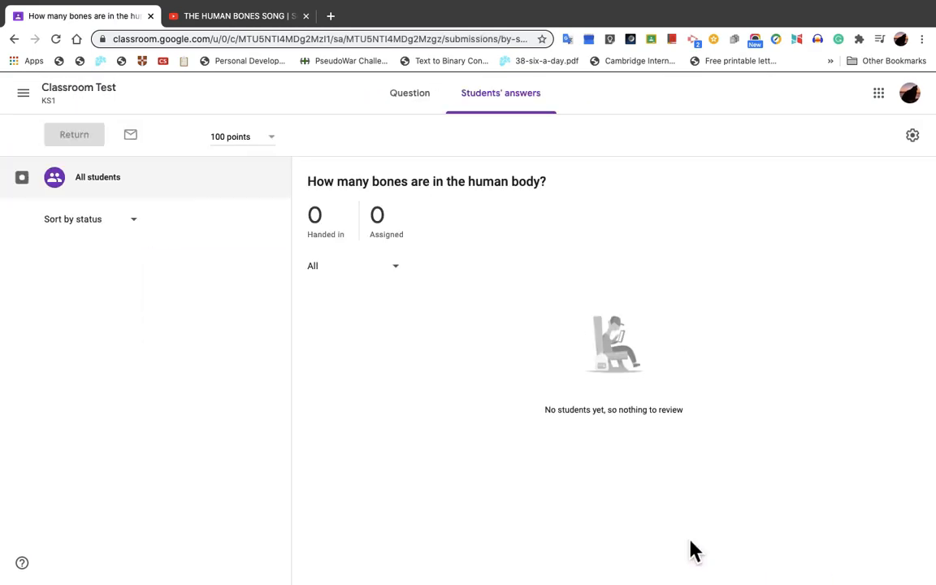
pyautogui.click(422, 114)
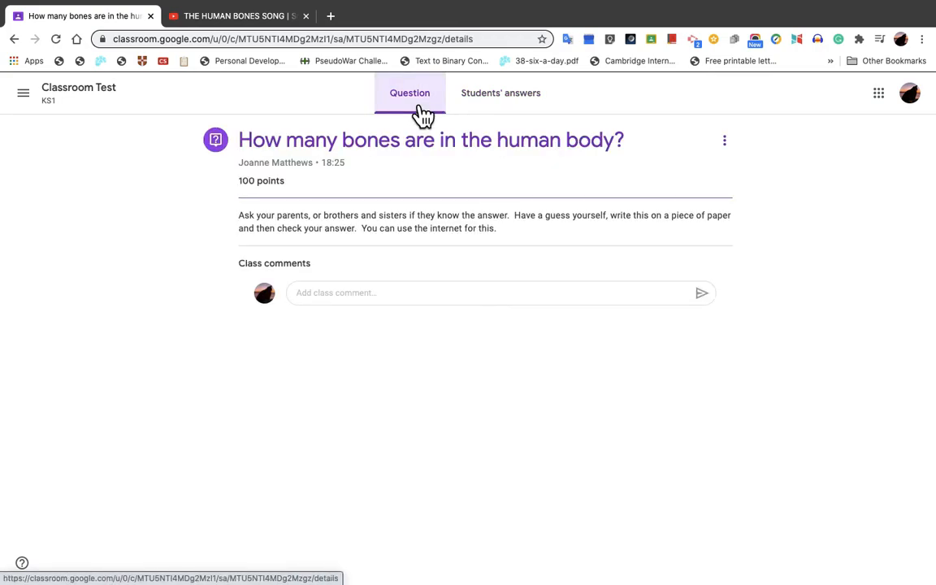
pyautogui.click(502, 110)
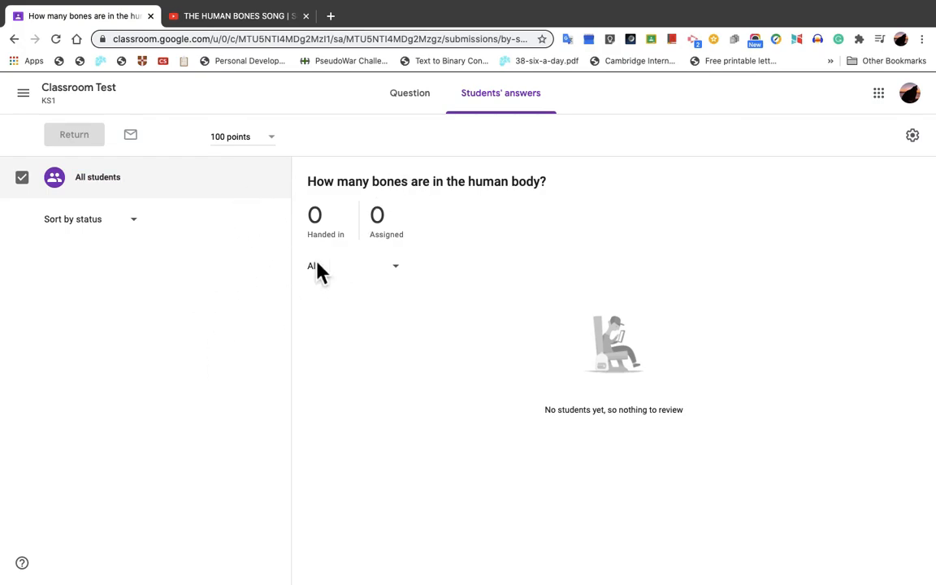
pyautogui.click(418, 99)
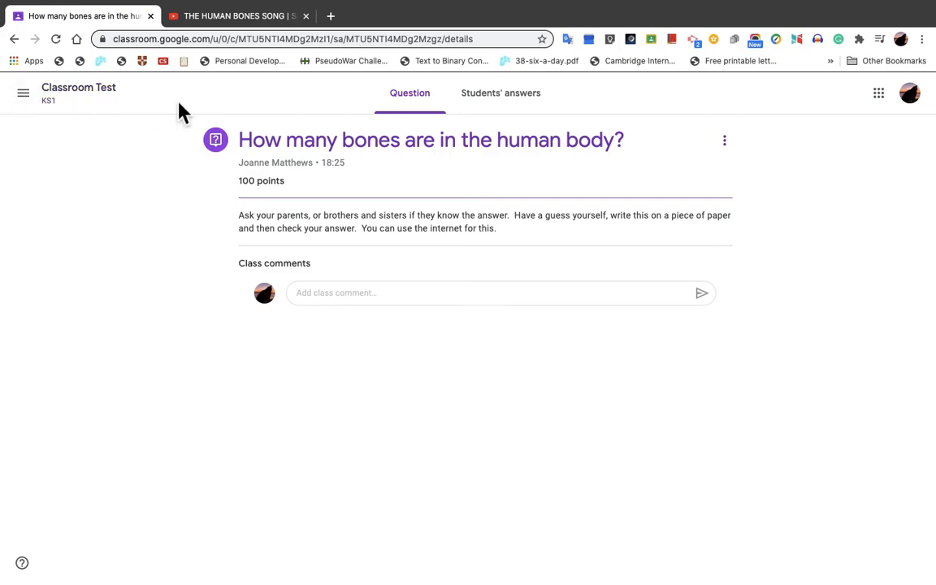
# Step: View the Classroom calendar for all classes and return to the bones question
pyautogui.click(34, 101)
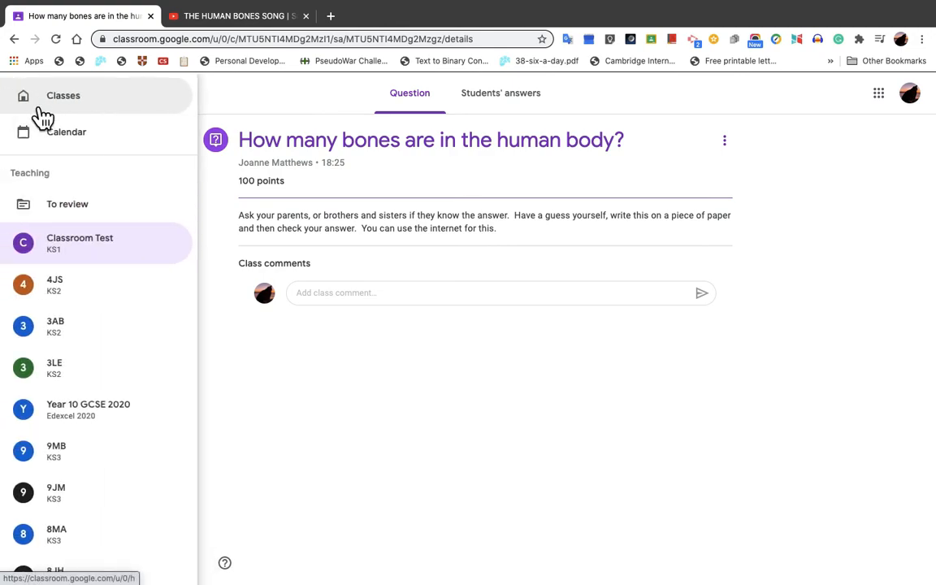
pyautogui.click(242, 329)
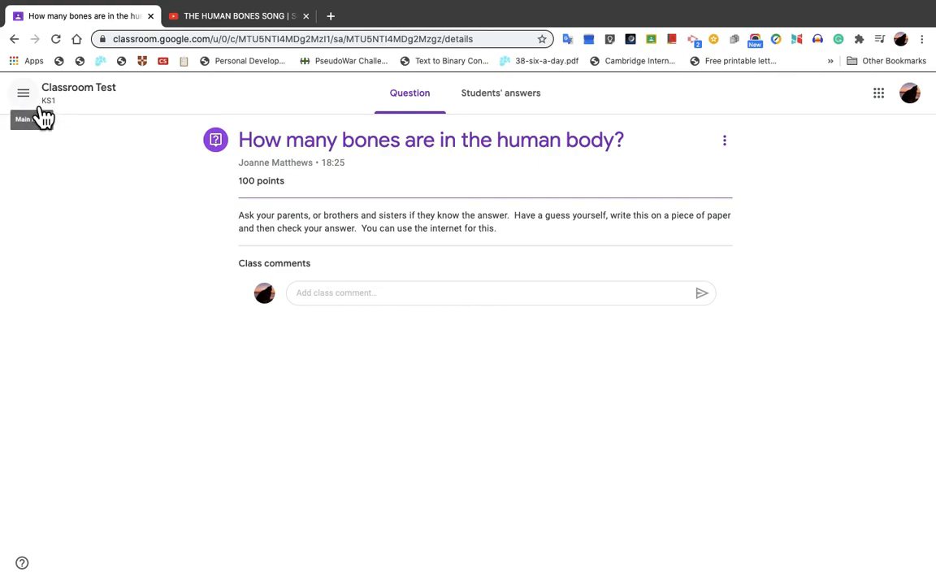
pyautogui.click(37, 98)
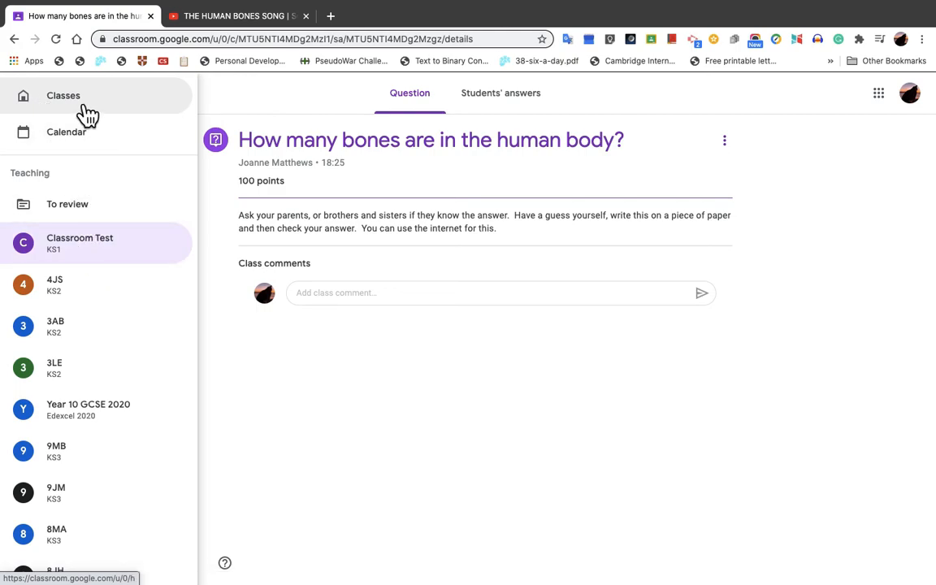
pyautogui.click(74, 142)
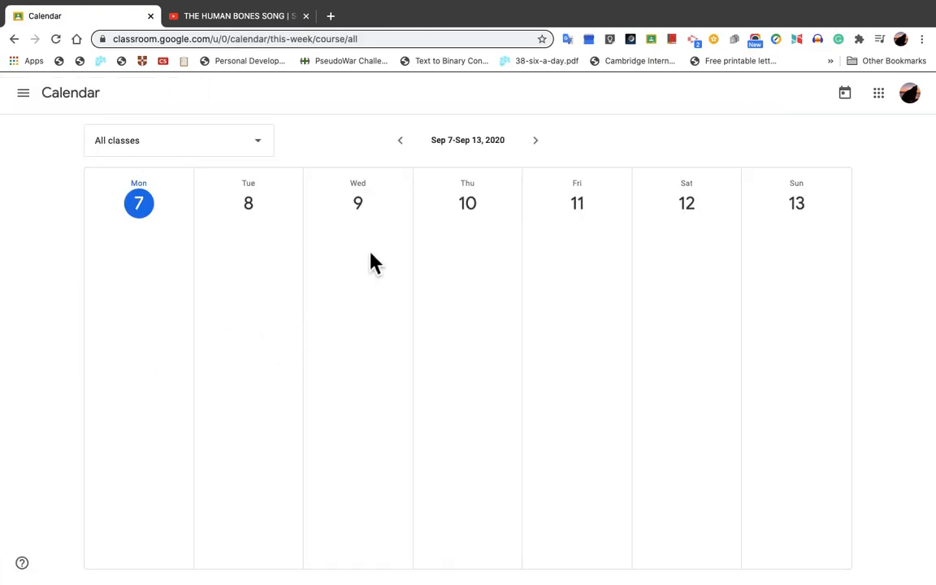
pyautogui.click(16, 40)
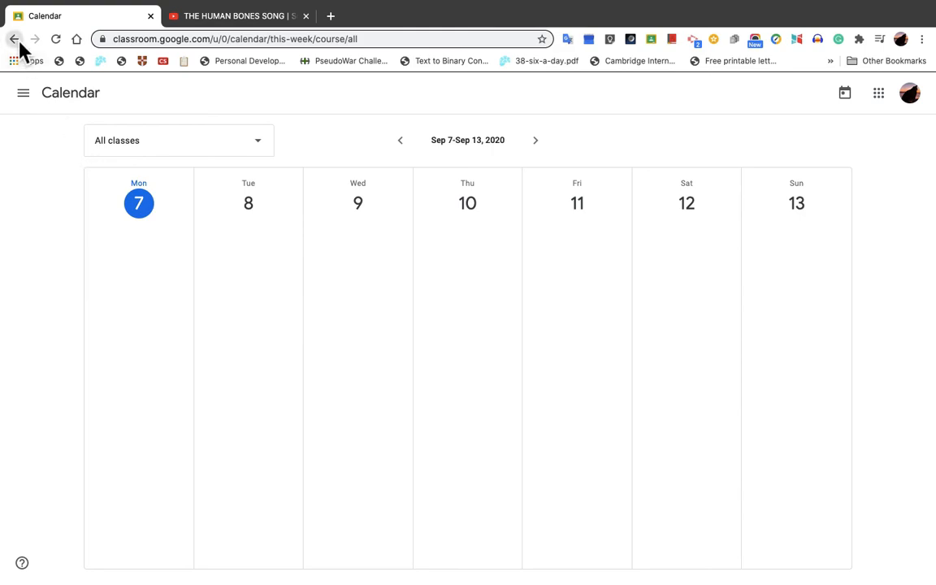
# Step: Switch to class 3AB, view its classwork and return to its stream
pyautogui.click(23, 96)
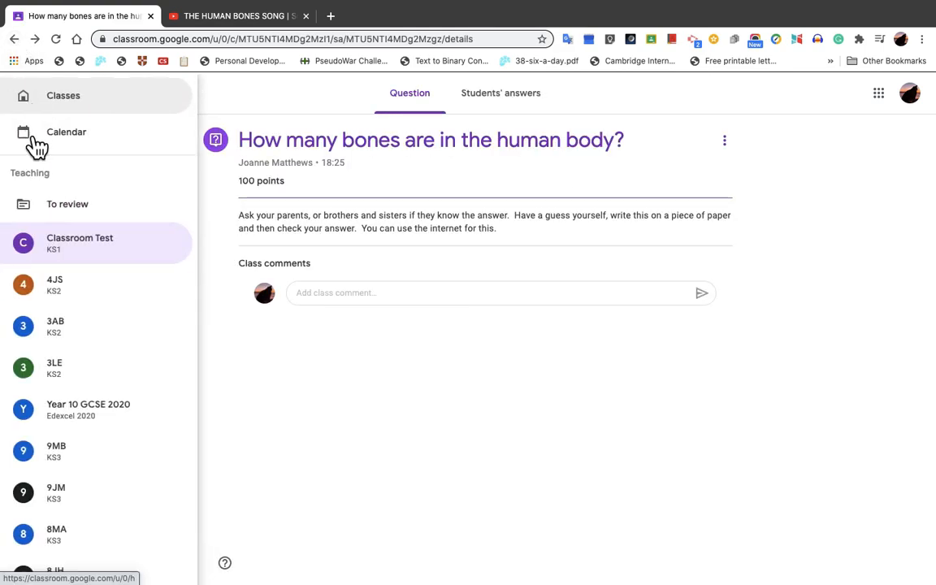
pyautogui.click(67, 332)
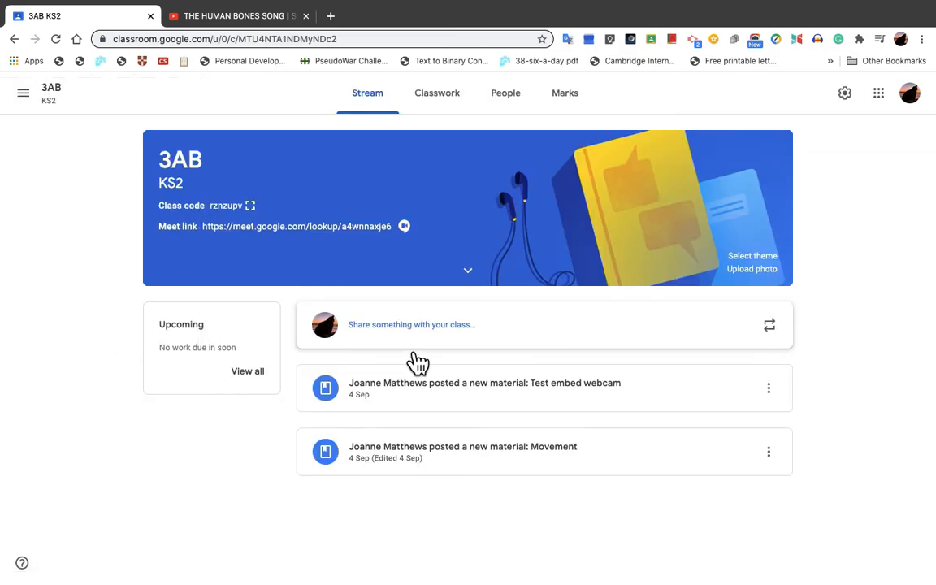
pyautogui.click(438, 108)
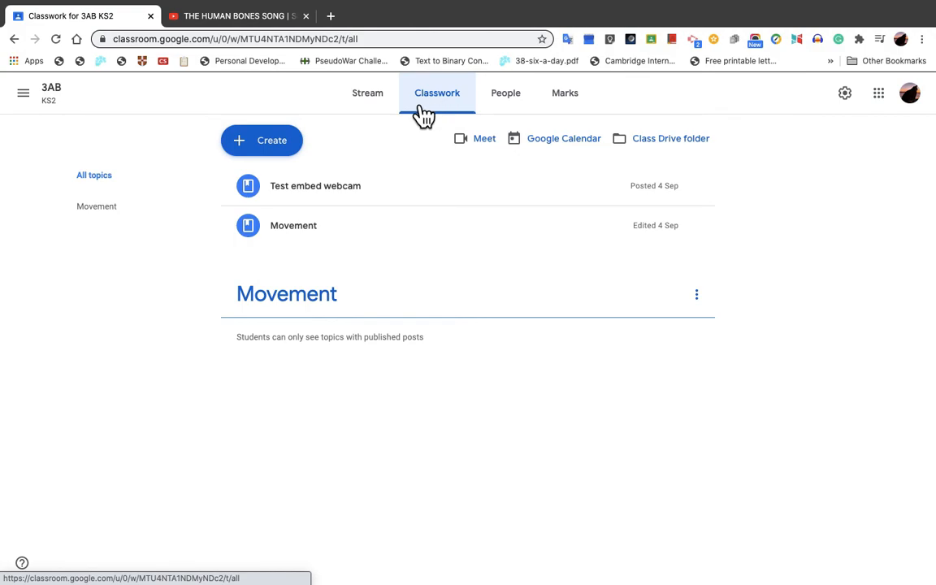
pyautogui.click(380, 112)
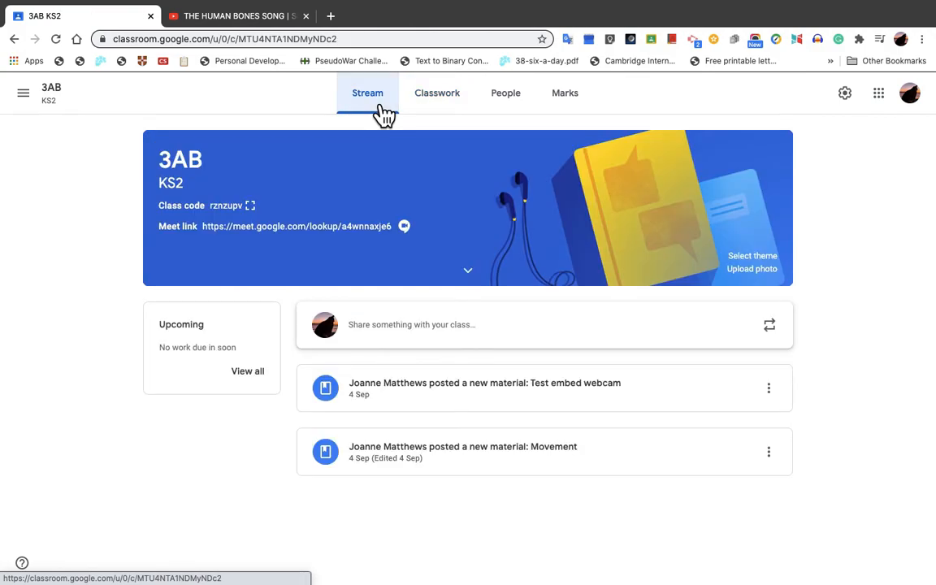
# Step: Go to the overview of all classes and look through the class cards
pyautogui.click(24, 94)
pyautogui.click(79, 106)
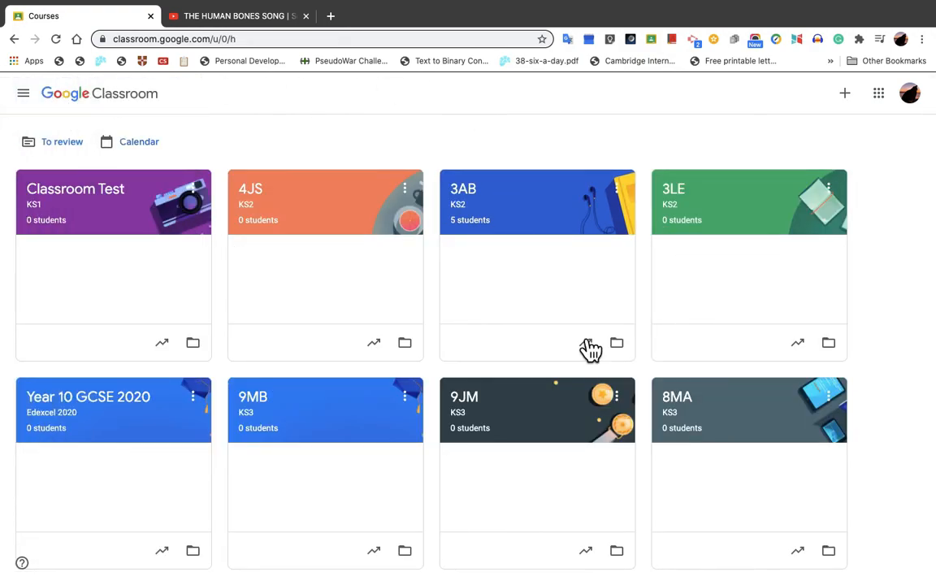
pyautogui.scroll(-3, 680, 419)
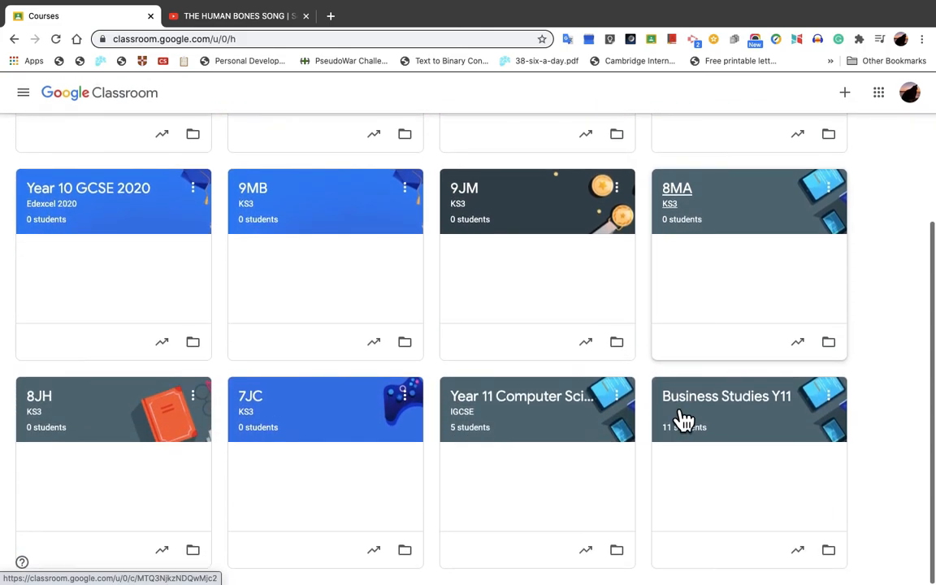
pyautogui.scroll(3, 679, 418)
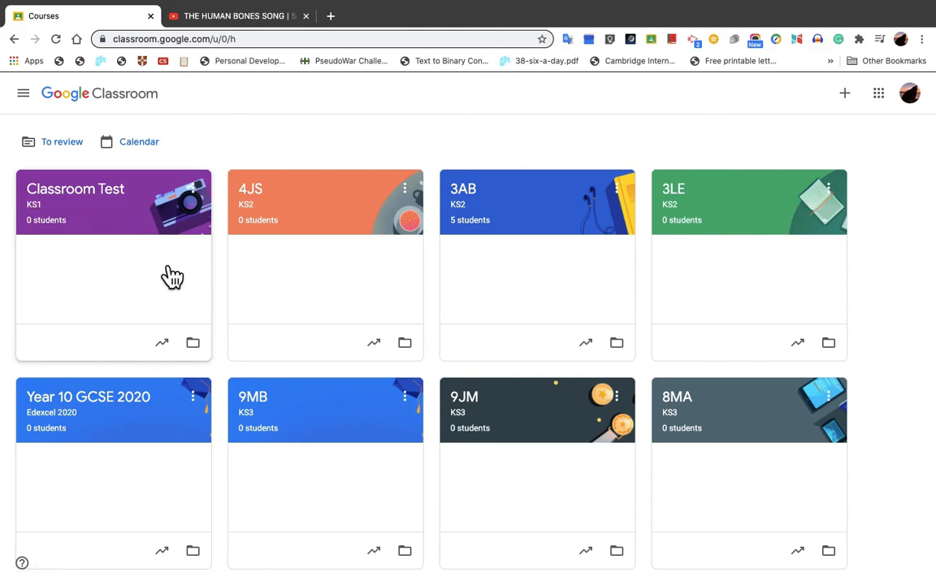
# Step: View the Classroom Test class's Drive folder and its student record of marks, and return to the class stream
pyautogui.click(194, 343)
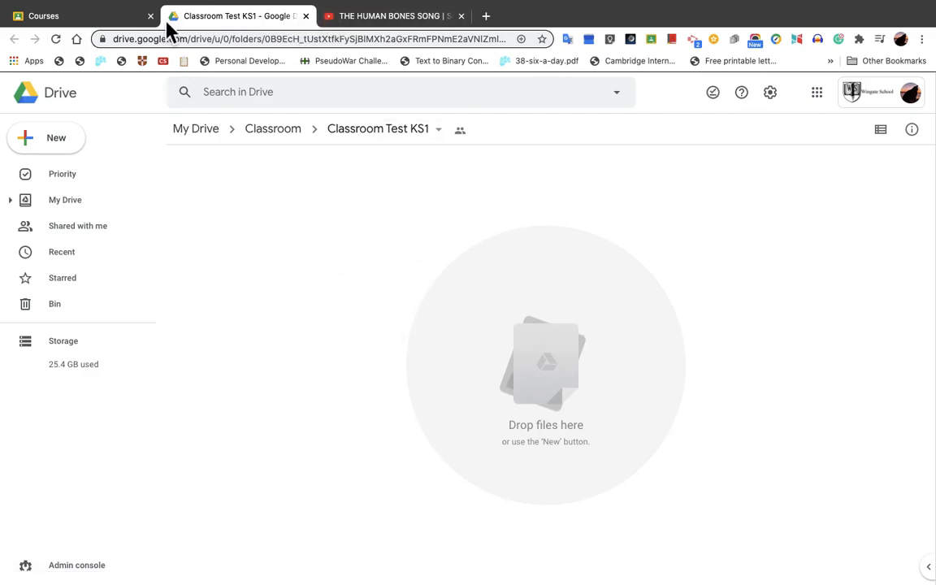
pyautogui.click(106, 17)
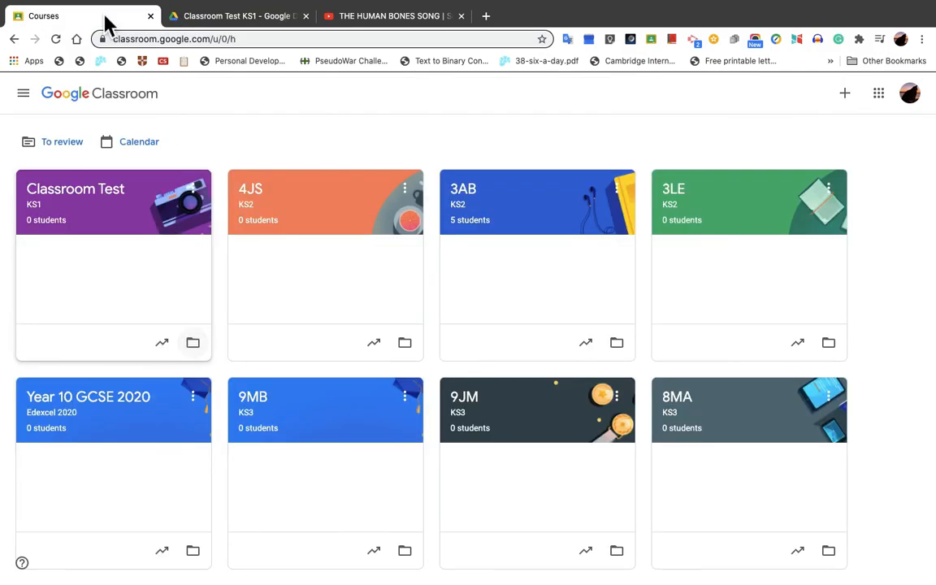
pyautogui.click(162, 344)
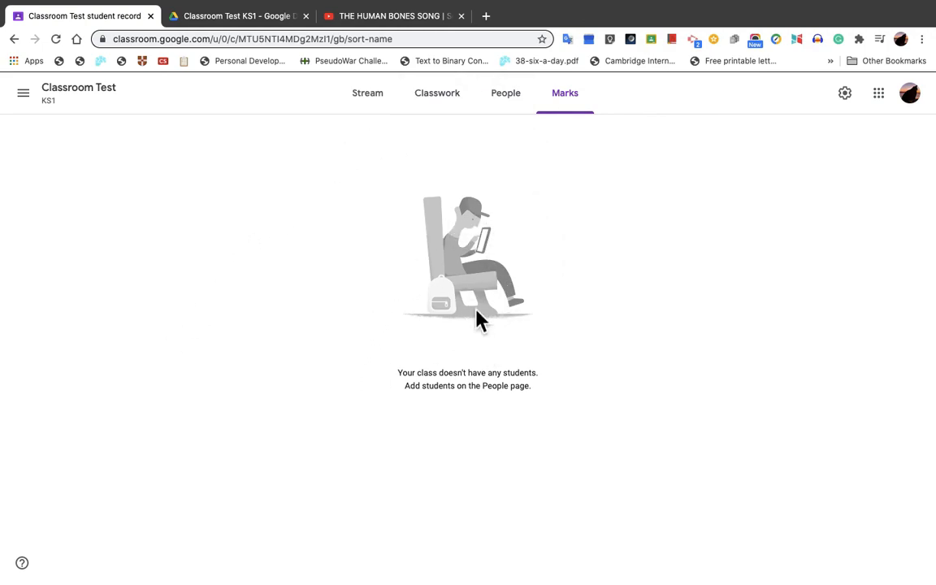
pyautogui.click(378, 101)
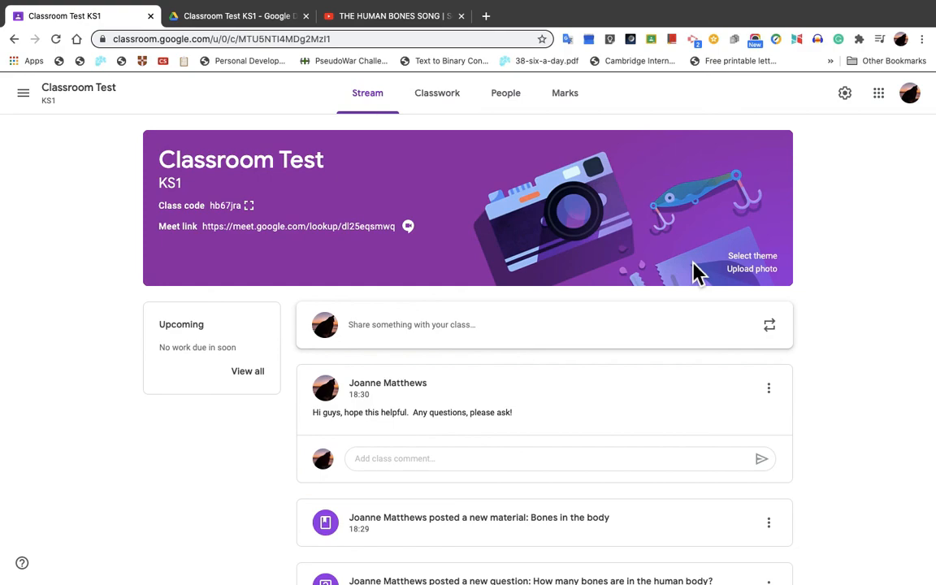
pyautogui.moveTo(4, 2)
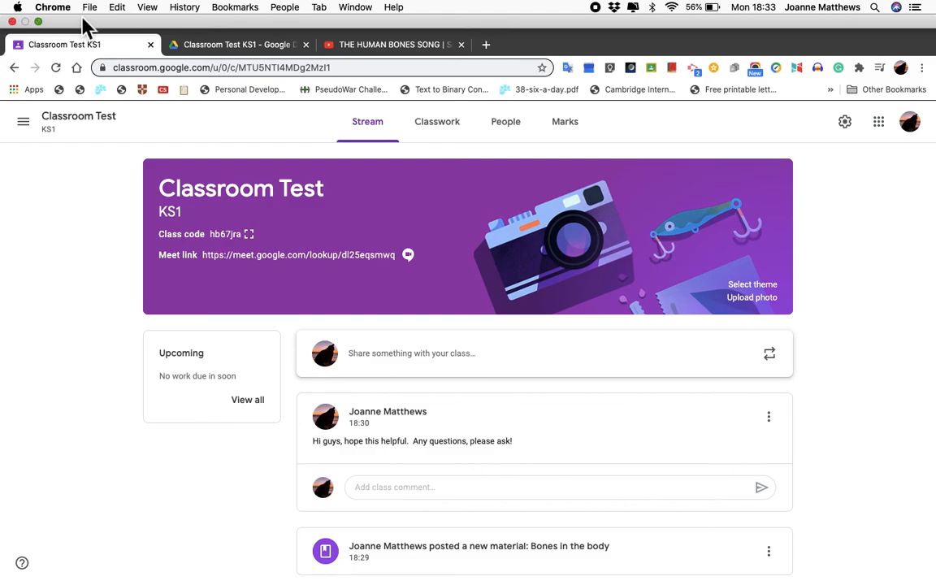
pyautogui.press('super+Tab')
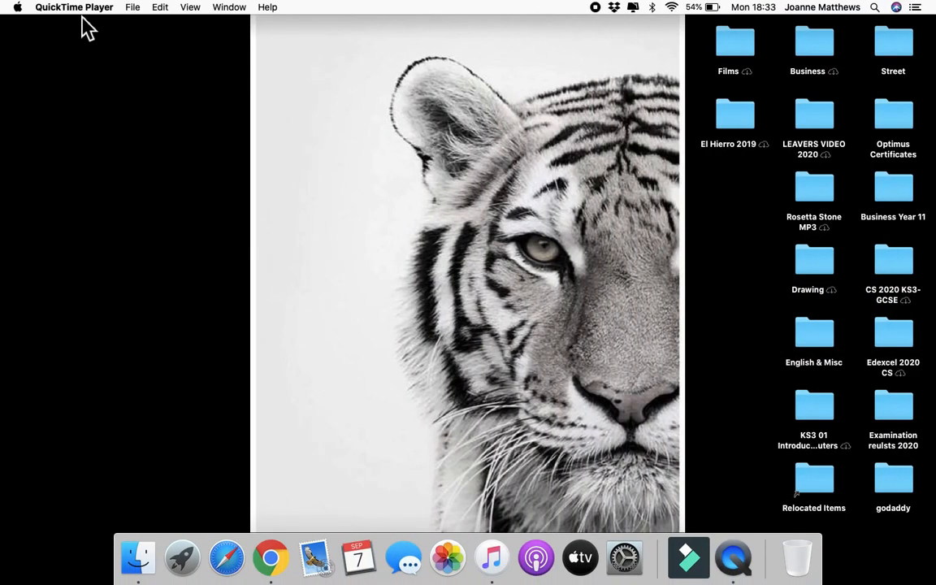